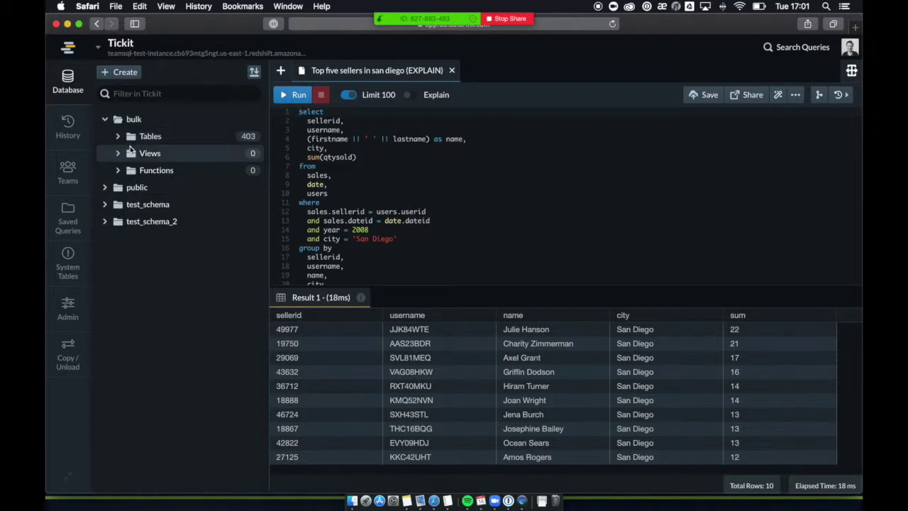
# - Expand bulk's tables and open Analyze on aggregate_0 to view its column list, then close it
pyautogui.click(130, 144)
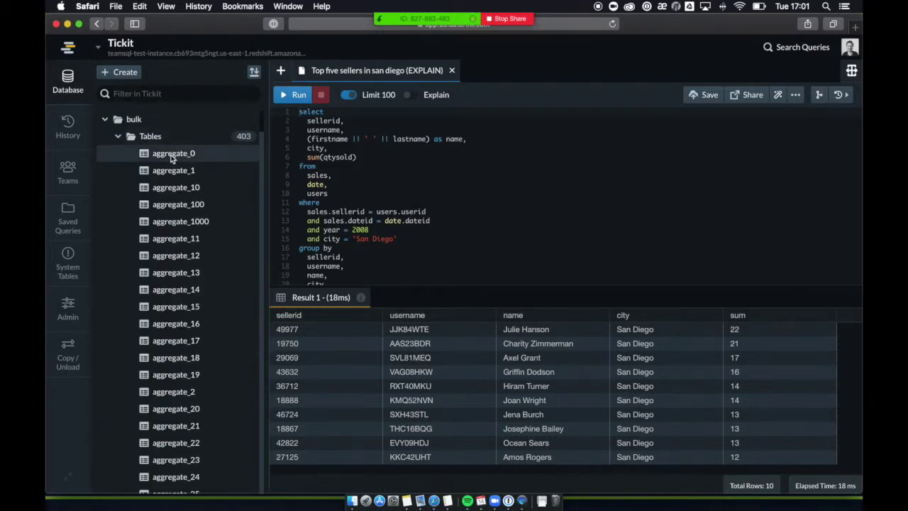
pyautogui.rightClick(171, 159)
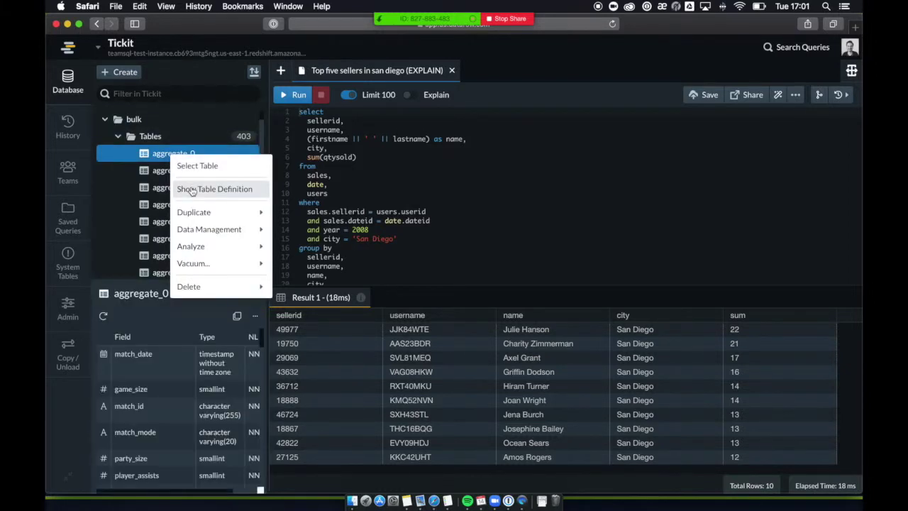
pyautogui.moveTo(211, 212)
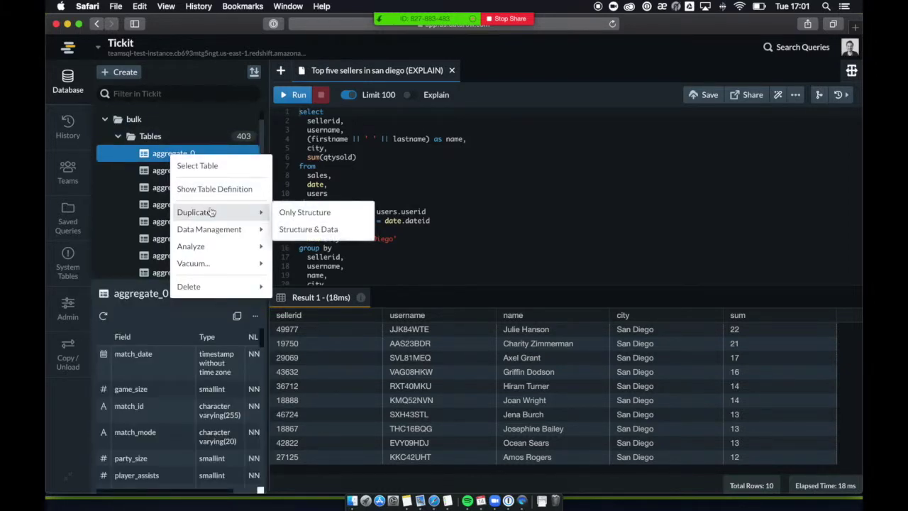
pyautogui.moveTo(220, 227)
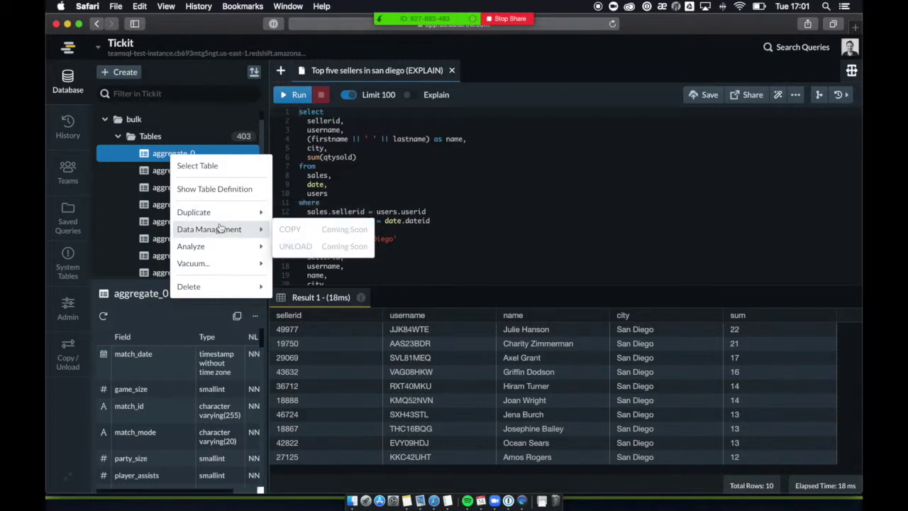
pyautogui.moveTo(222, 246)
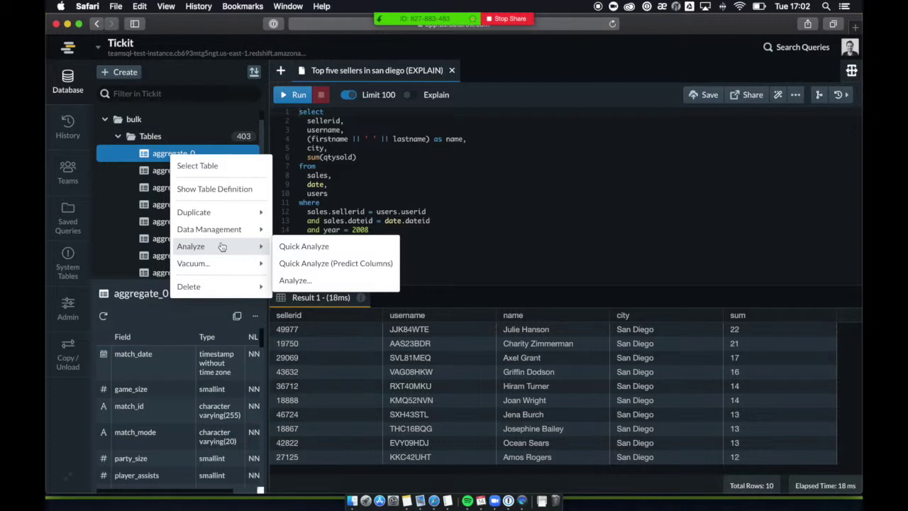
pyautogui.click(309, 280)
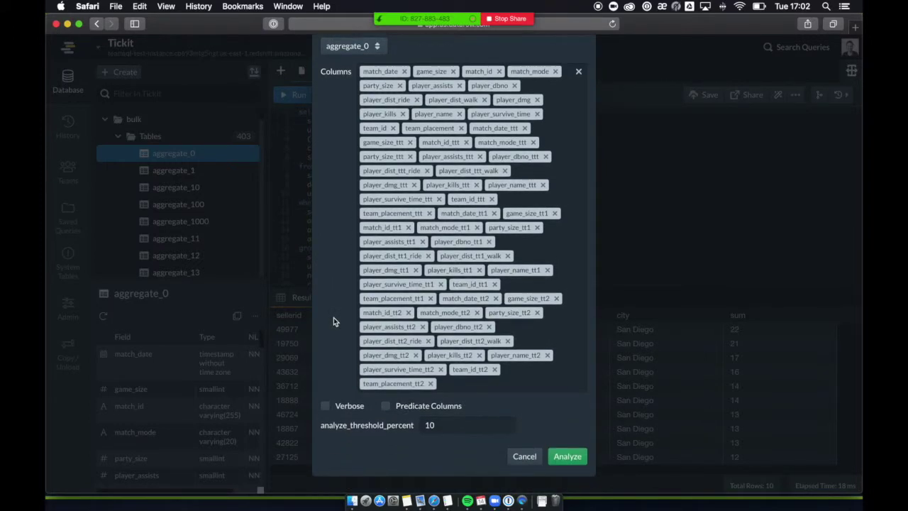
pyautogui.scroll(3, 333, 317)
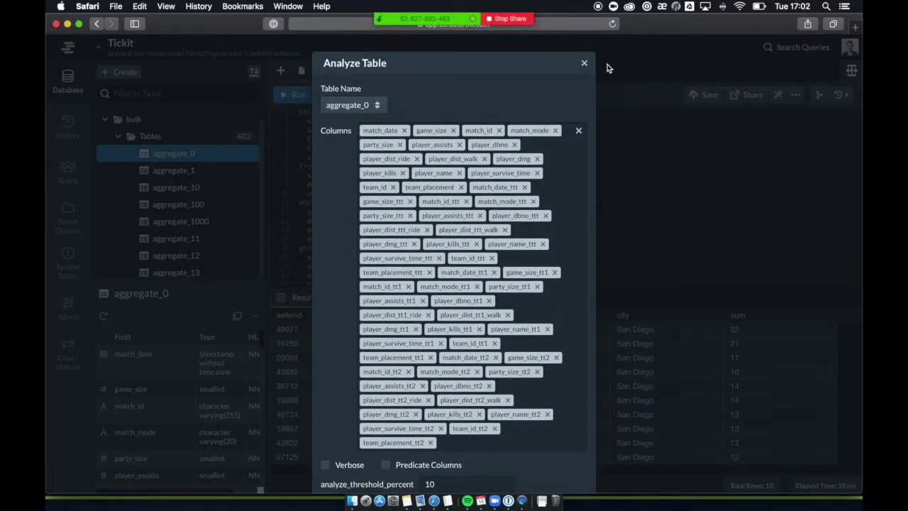
pyautogui.click(582, 63)
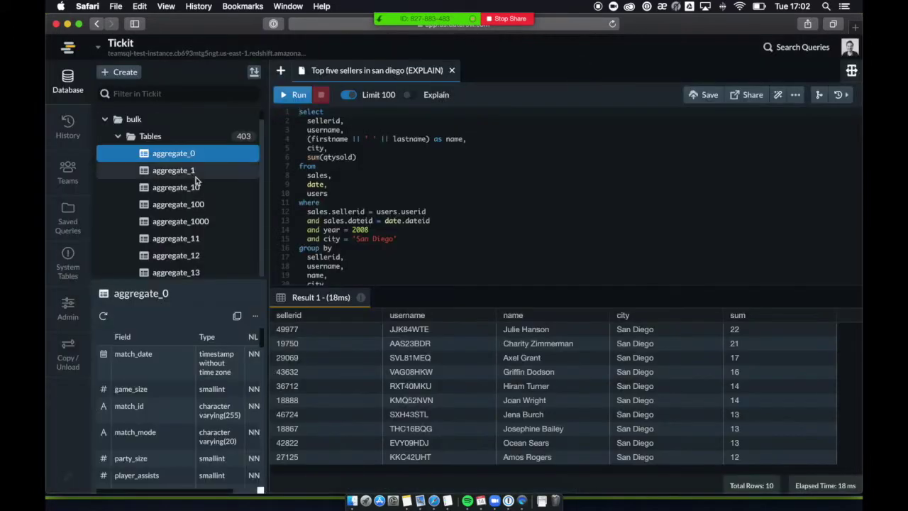
pyautogui.rightClick(168, 152)
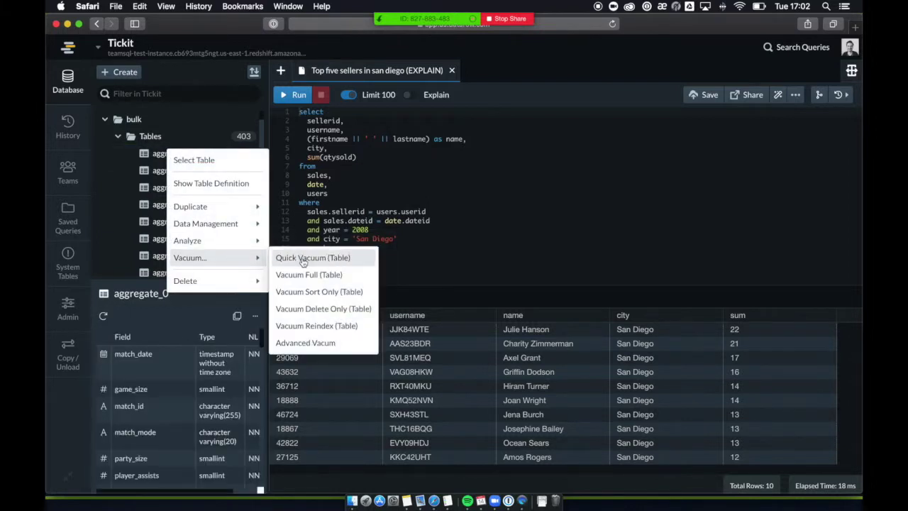
pyautogui.click(328, 342)
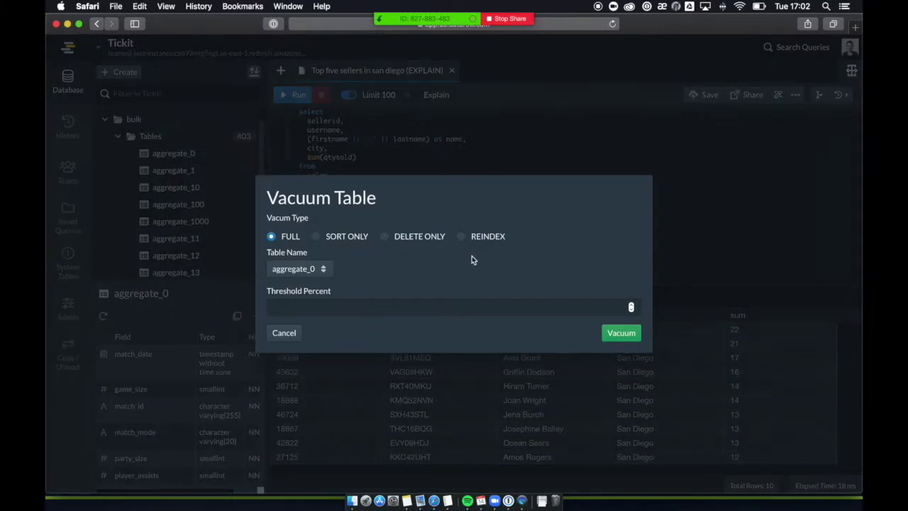
pyautogui.click(283, 332)
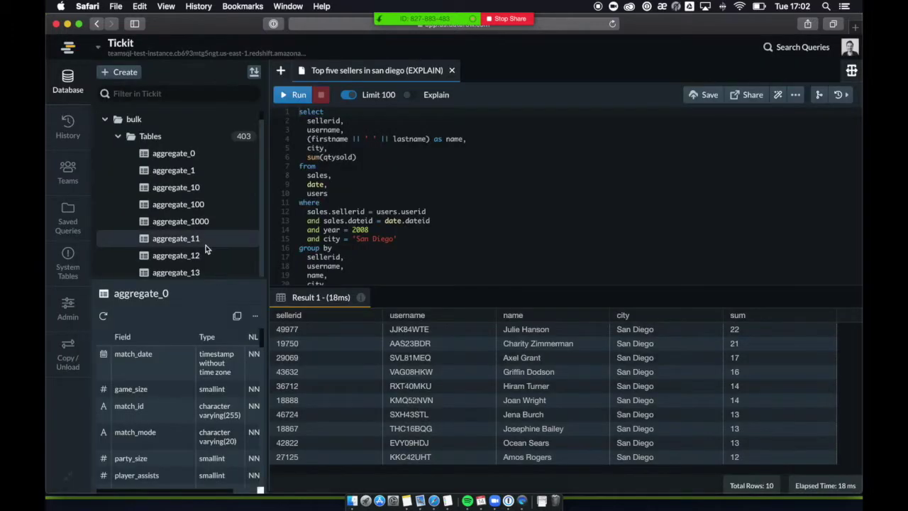
pyautogui.click(190, 155)
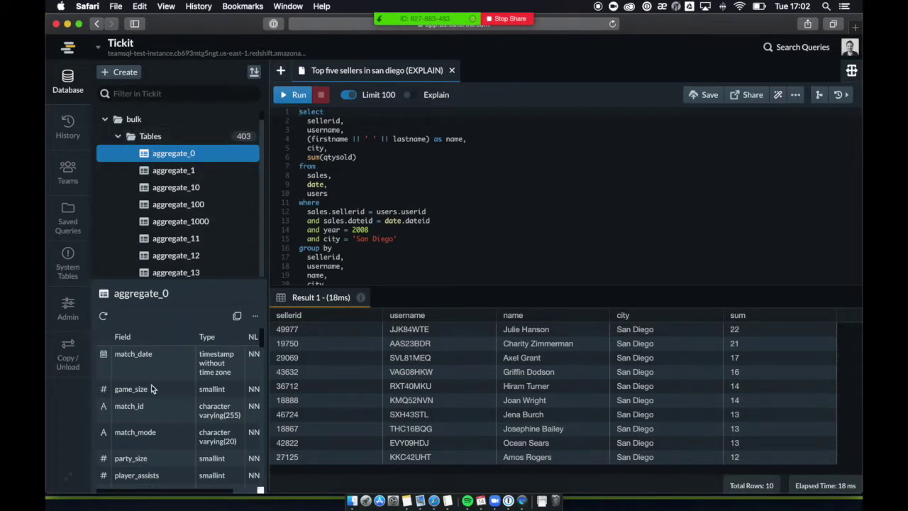
pyautogui.scroll(-5, 151, 384)
pyautogui.scroll(5, 151, 385)
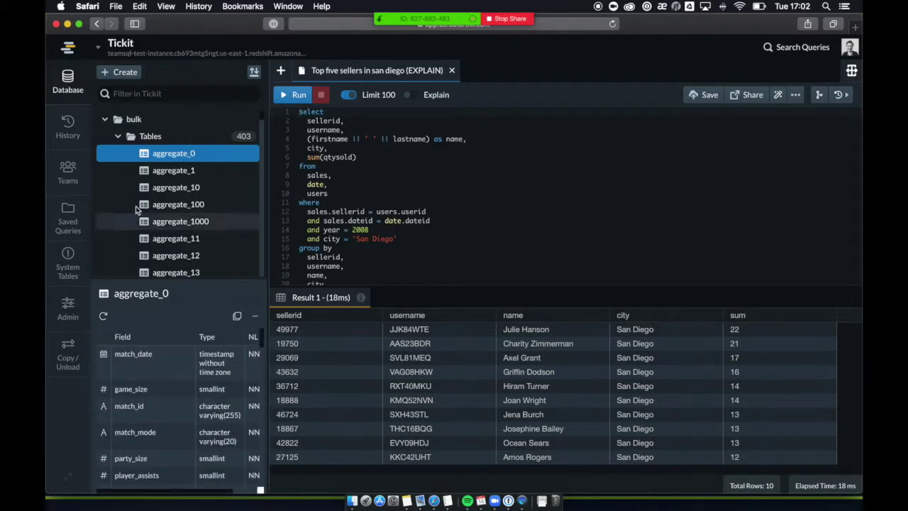
# - Rerun the San Diego sellers query, paste a duplicate below it, and run both
pyautogui.click(119, 137)
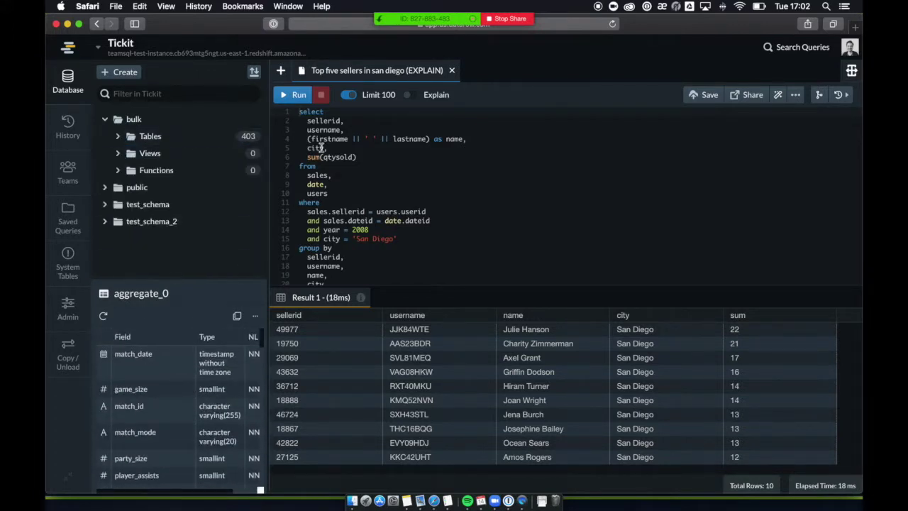
pyautogui.click(374, 177)
pyautogui.click(288, 100)
pyautogui.scroll(-2, 326, 192)
pyautogui.click(341, 234)
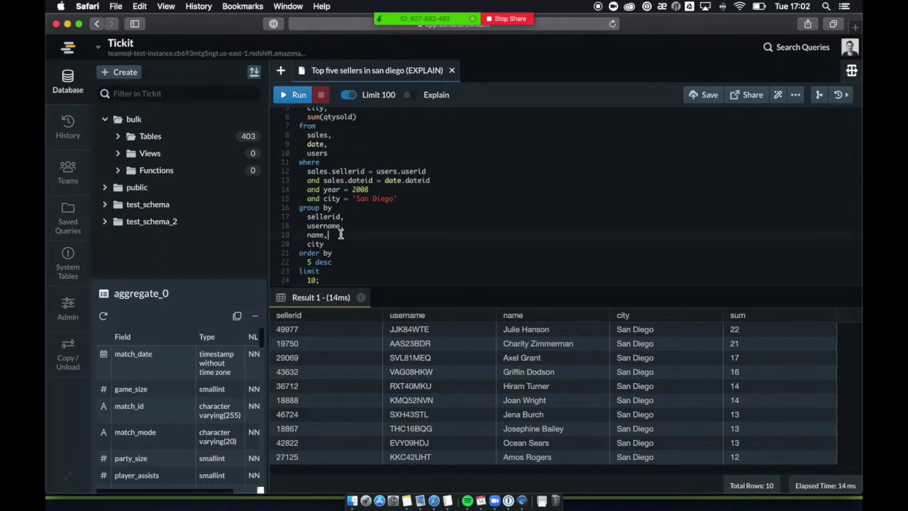
pyautogui.click(349, 270)
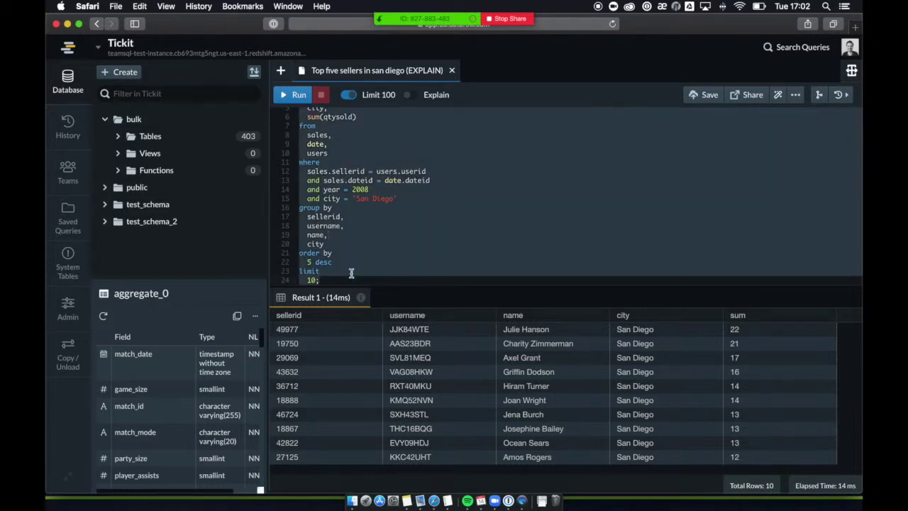
pyautogui.press('Return')
pyautogui.press('super+v')
pyautogui.click(297, 95)
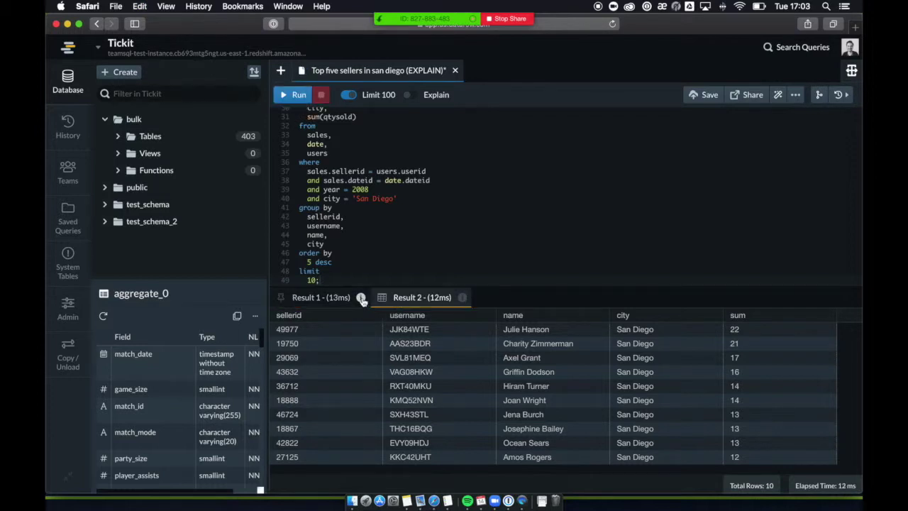
# - Compare the two results and pin Result 1
pyautogui.click(319, 301)
pyautogui.click(419, 298)
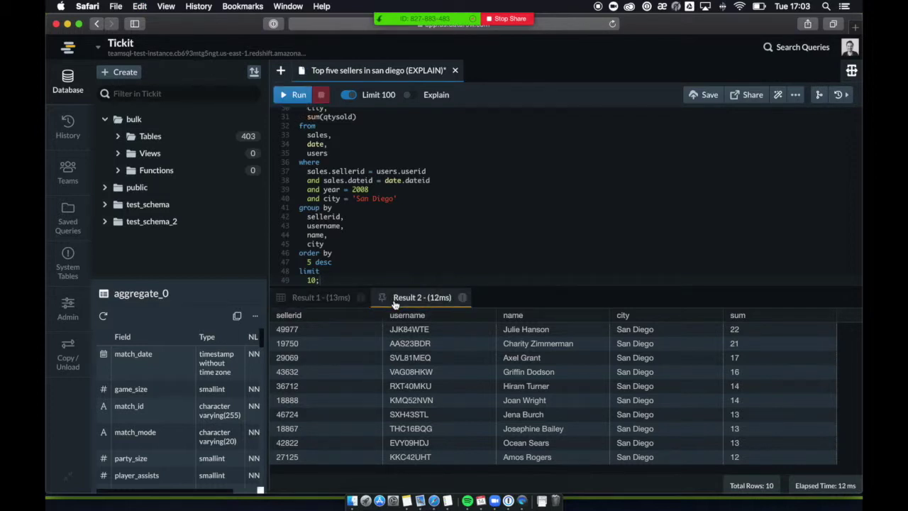
pyautogui.click(298, 300)
pyautogui.click(281, 298)
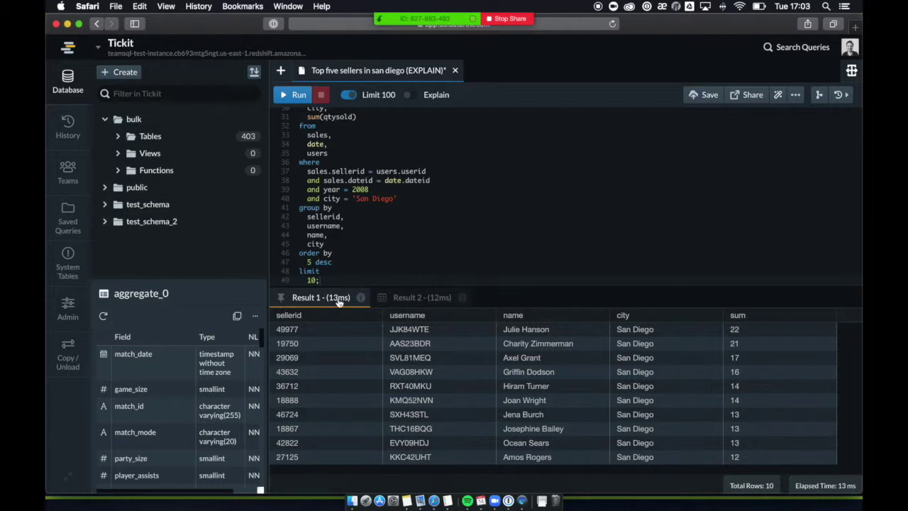
# - Replace the duplicate query with 'select 2;' and run it, viewing each result tab
pyautogui.scroll(4, 336, 277)
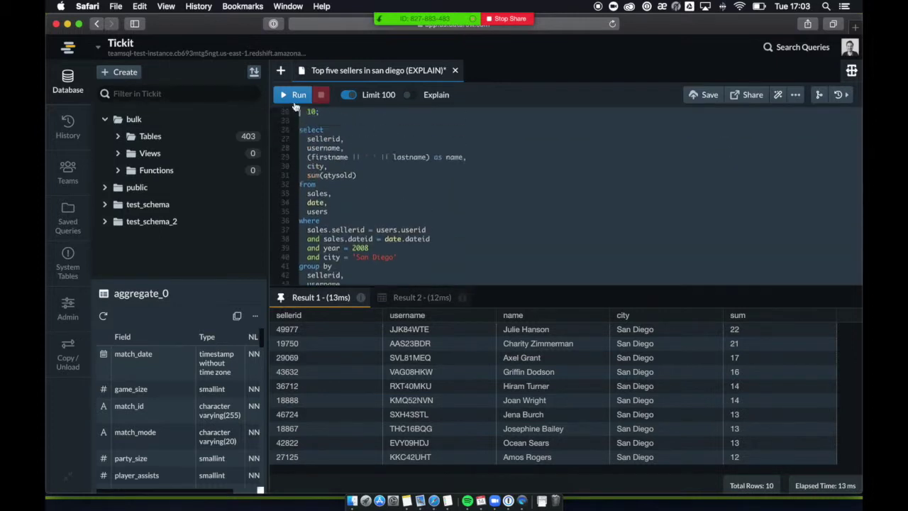
pyautogui.moveTo(303, 183); pyautogui.dragTo(372, 315)
pyautogui.press('BackSpace')
pyautogui.write('2s')
pyautogui.press('BackSpace')
pyautogui.write(';')
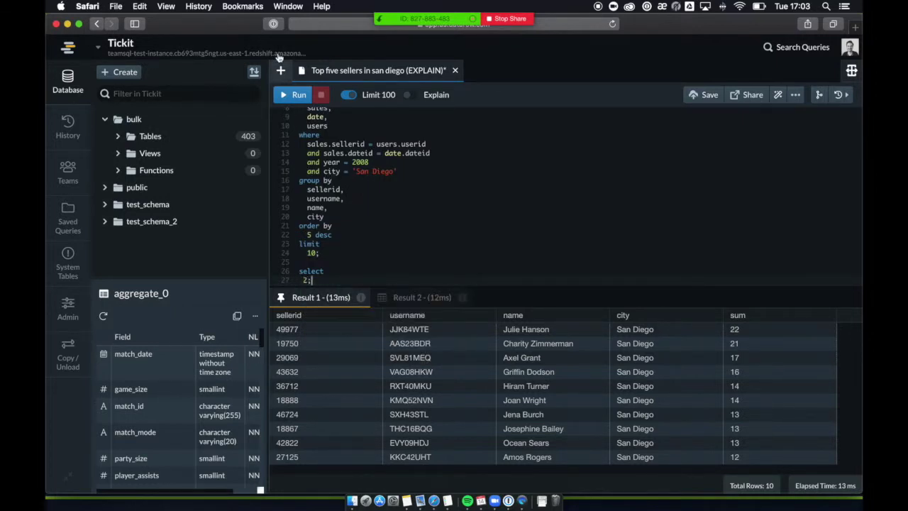
pyautogui.click(293, 95)
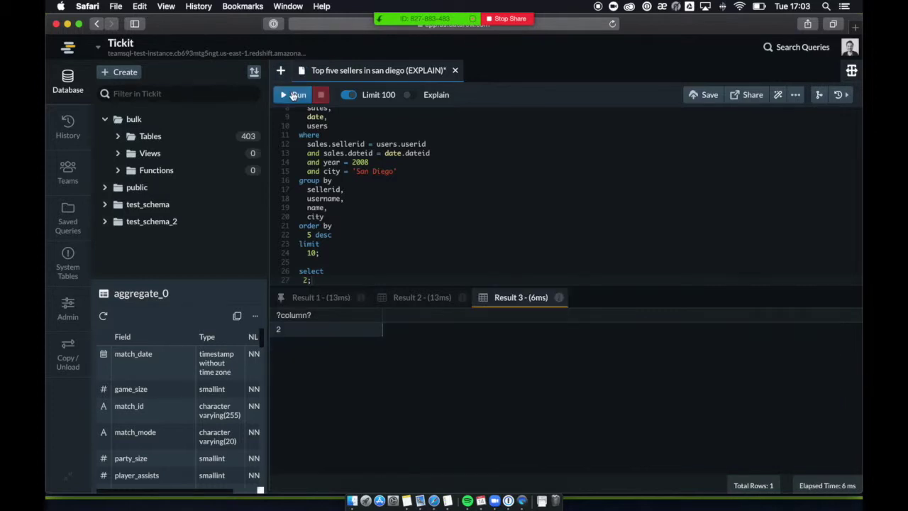
pyautogui.click(319, 301)
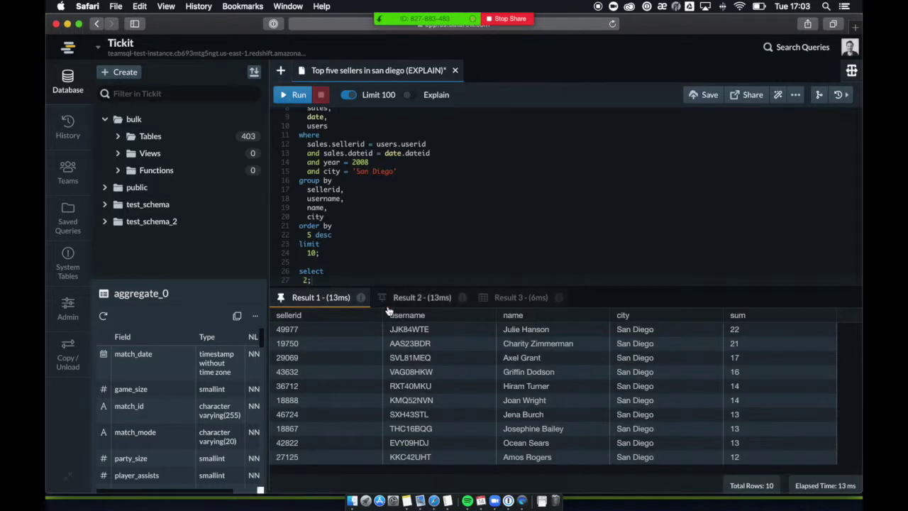
pyautogui.click(428, 299)
pyautogui.click(320, 297)
pyautogui.rightClick(416, 344)
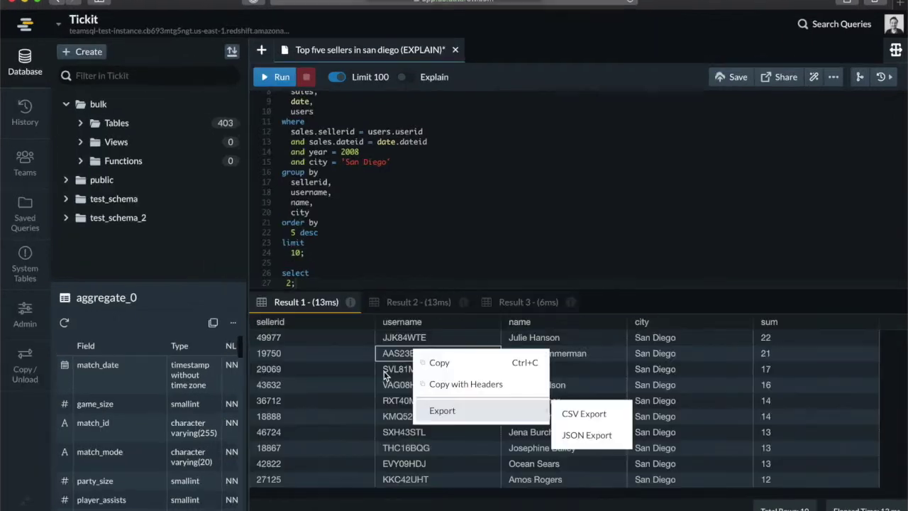
pyautogui.click(385, 375)
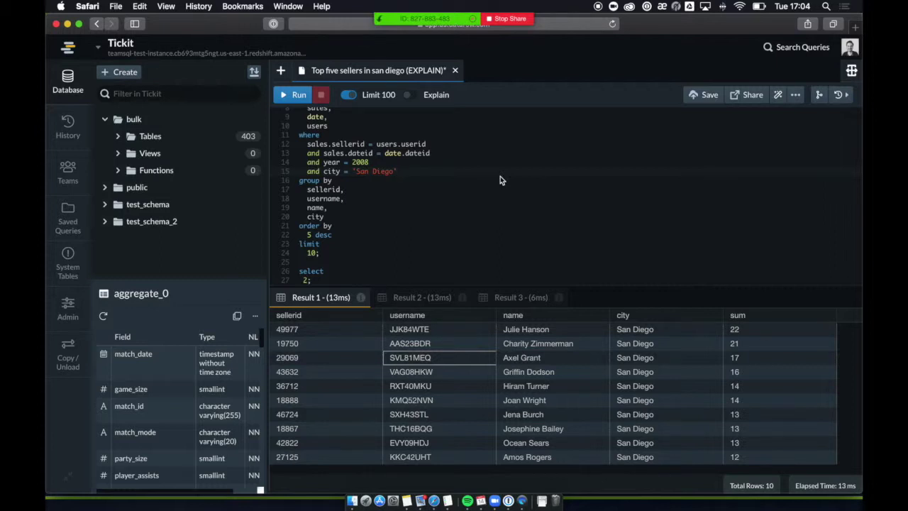
# - Review the Default role's permissions in organization settings, then cancel and close Settings
pyautogui.click(849, 47)
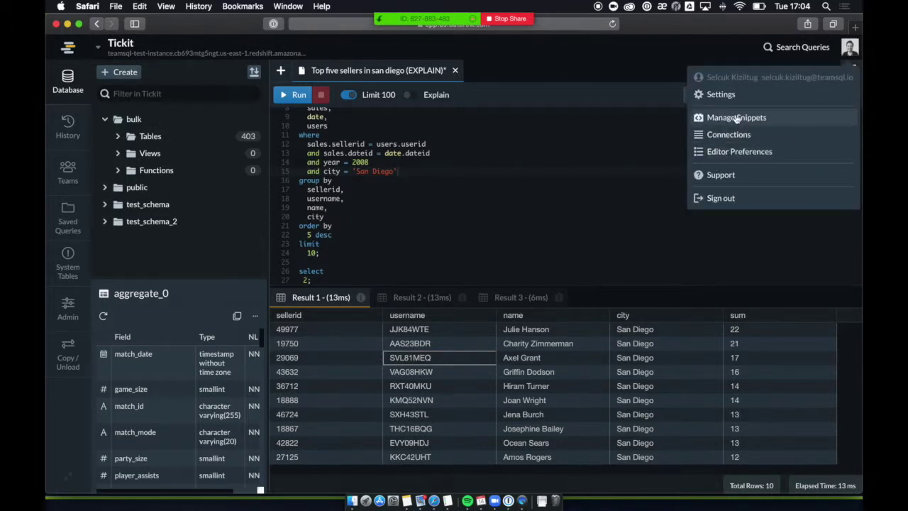
pyautogui.click(735, 104)
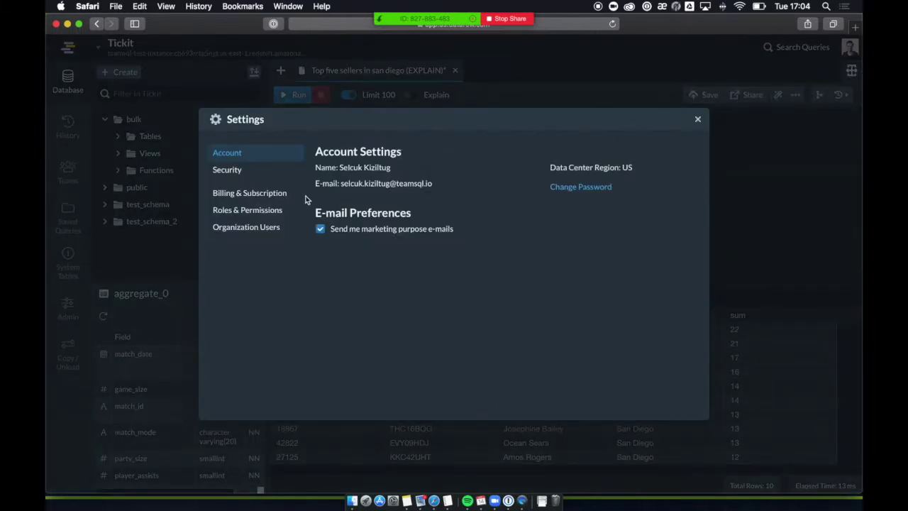
pyautogui.click(259, 209)
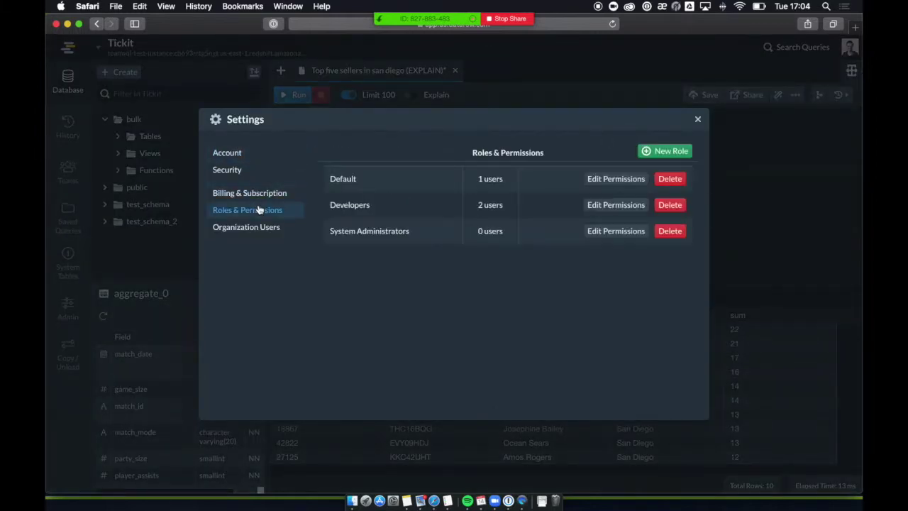
pyautogui.click(606, 179)
pyautogui.scroll(-10, 437, 272)
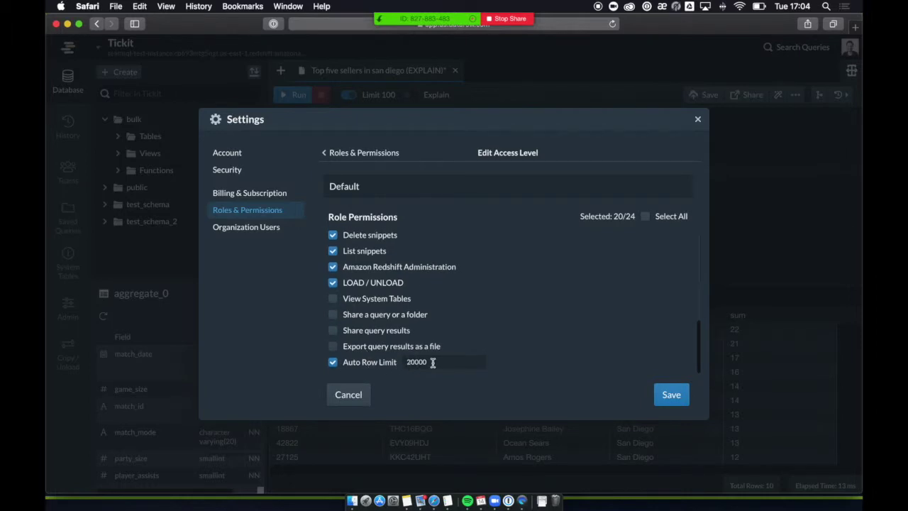
pyautogui.click(347, 395)
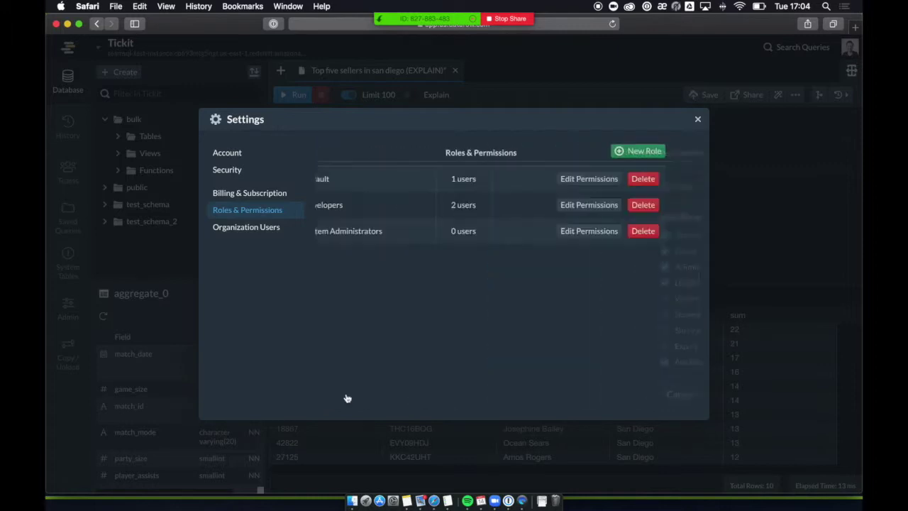
pyautogui.click(697, 119)
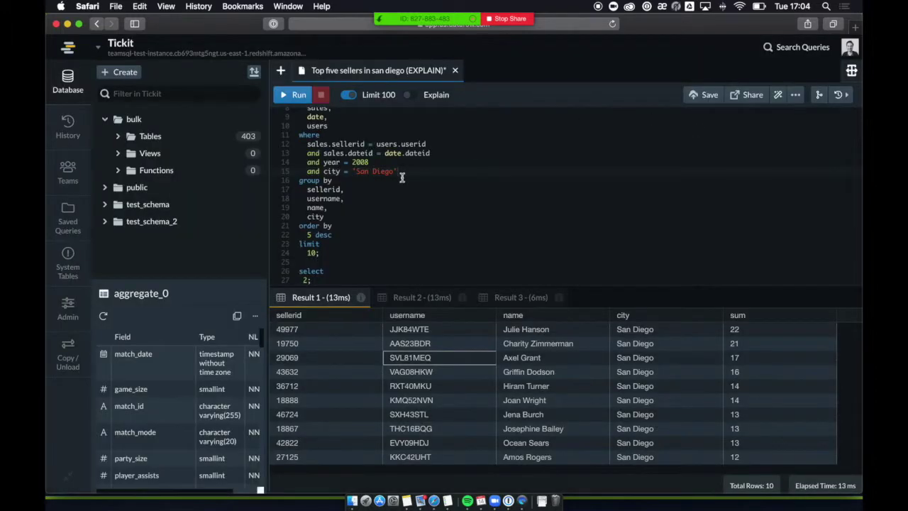
# - Run the whole sellers query with Explain on to display its Explain Graph
pyautogui.scroll(3, 411, 159)
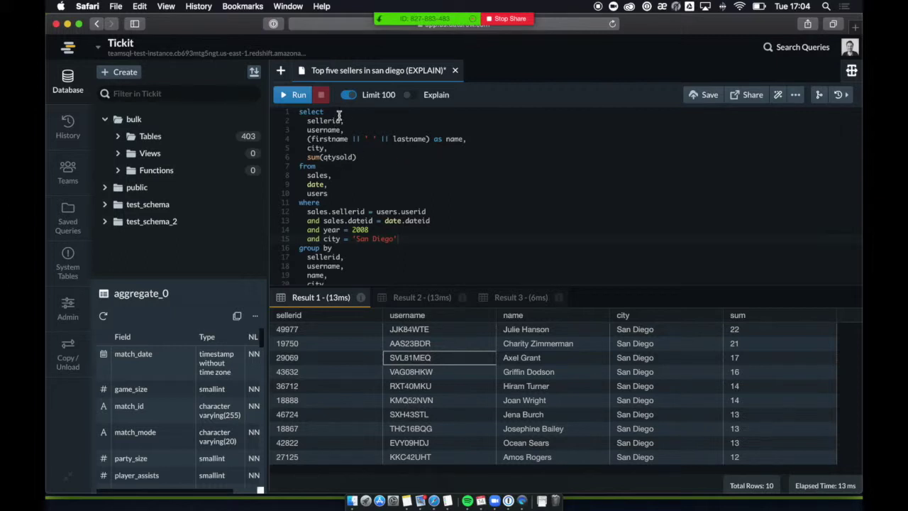
pyautogui.scroll(-3, 342, 198)
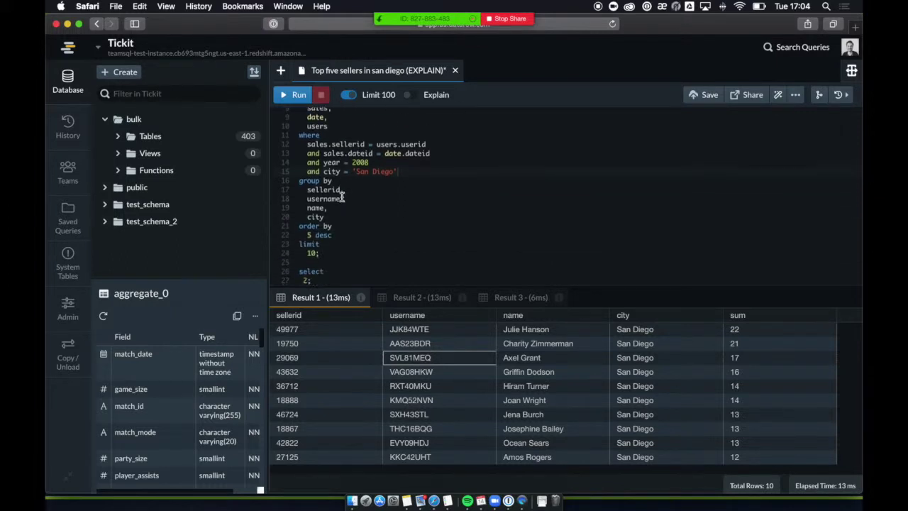
pyautogui.press('super+a')
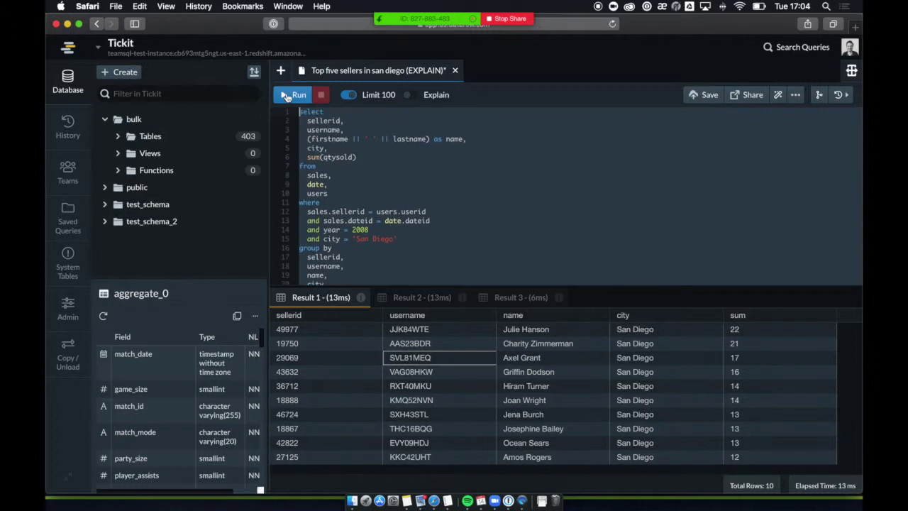
pyautogui.click(407, 95)
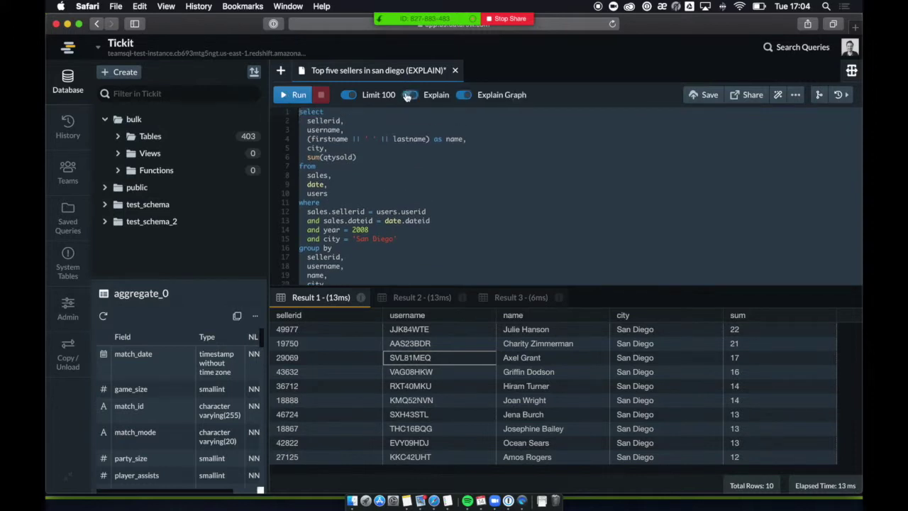
pyautogui.click(292, 95)
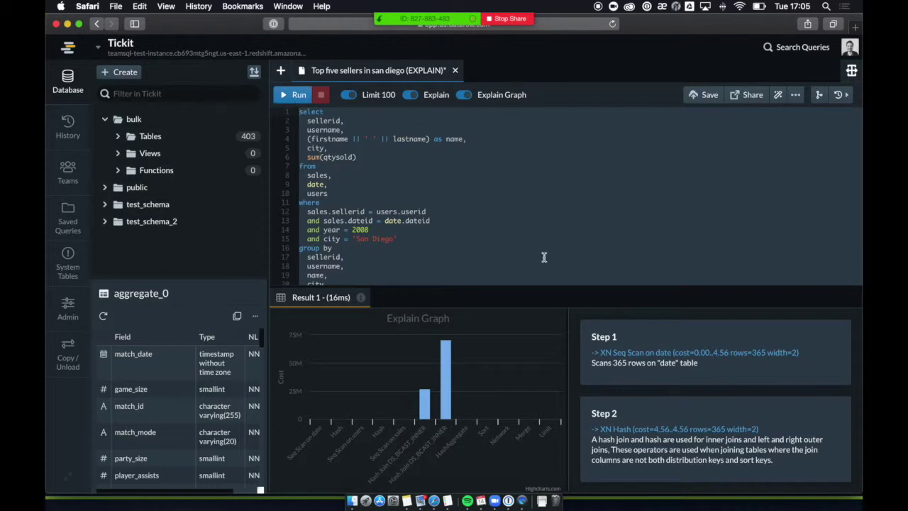
# - Turn Explain off, widen the QUERY PLAN column, and save the query
pyautogui.click(410, 95)
pyautogui.click(408, 95)
pyautogui.click(409, 95)
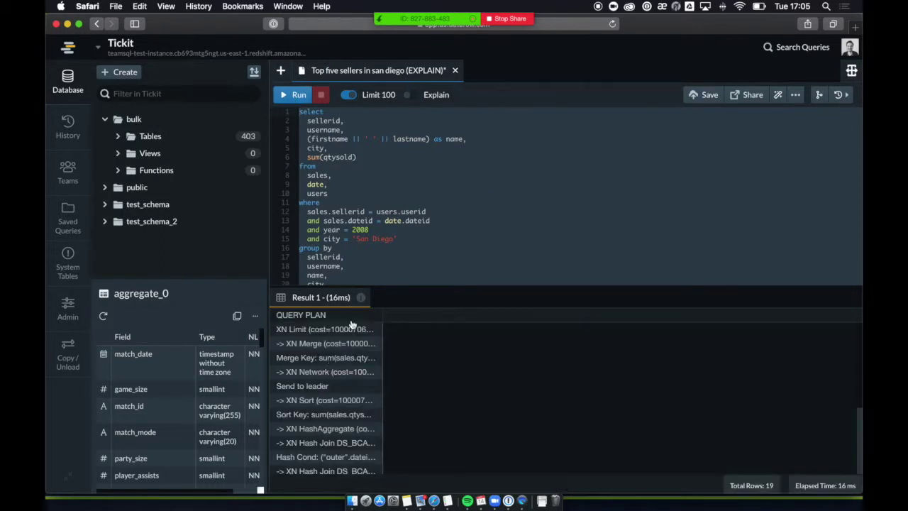
pyautogui.moveTo(381, 314); pyautogui.dragTo(503, 316)
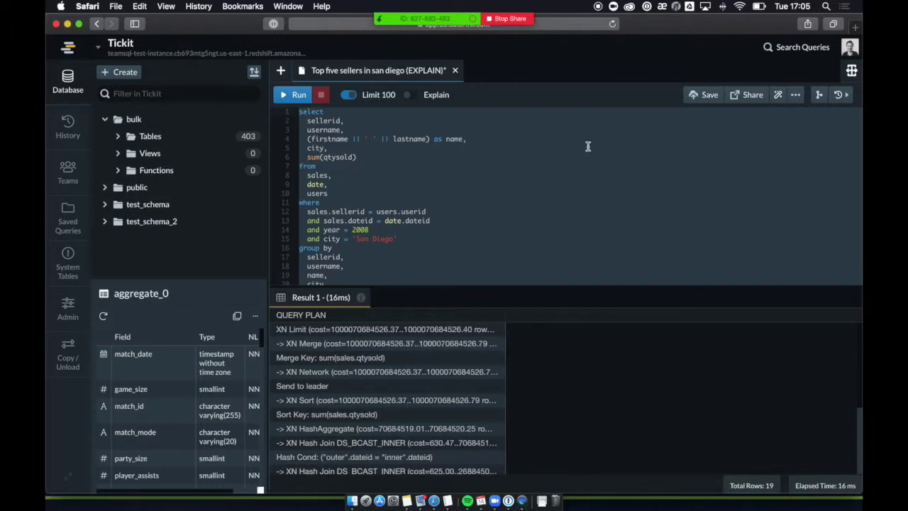
pyautogui.click(716, 131)
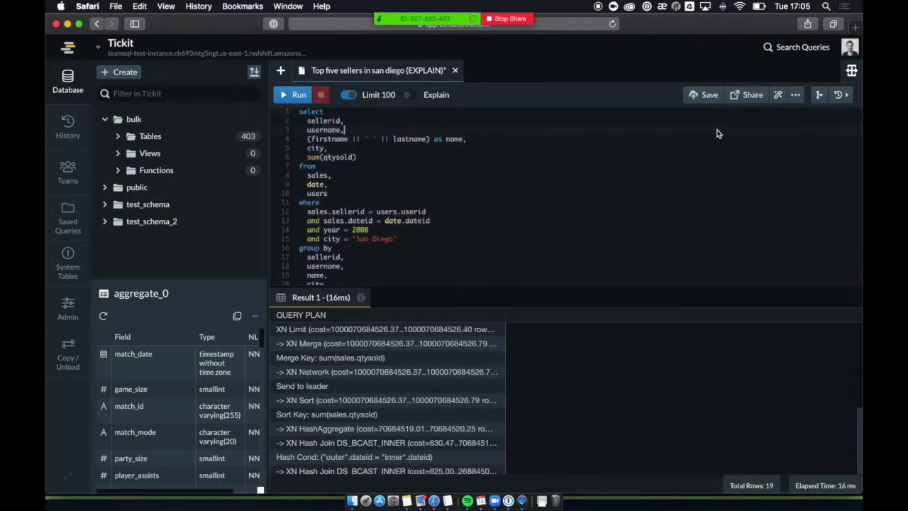
pyautogui.click(700, 96)
# - Create a new tab with 'select 1', save it as 'select 1', and find it in Saved Queries
pyautogui.click(280, 70)
pyautogui.write('select 1')
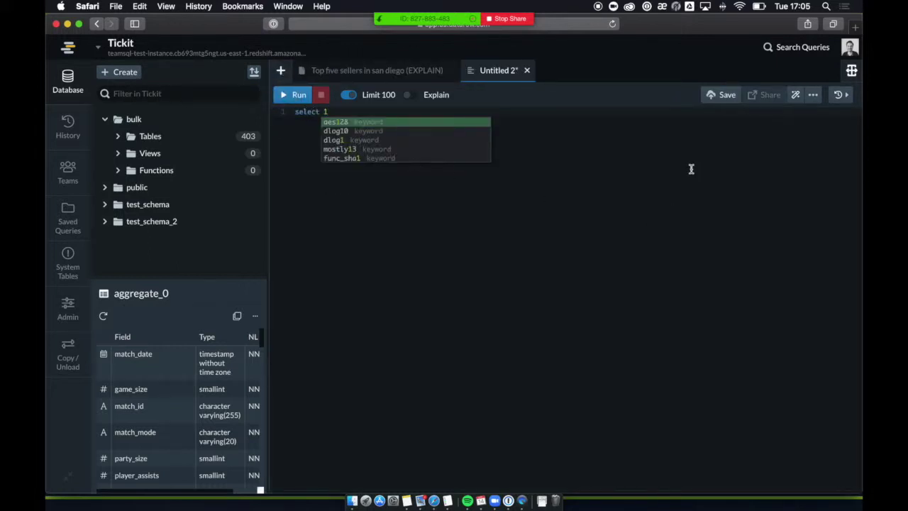
pyautogui.click(728, 95)
pyautogui.write('select.')
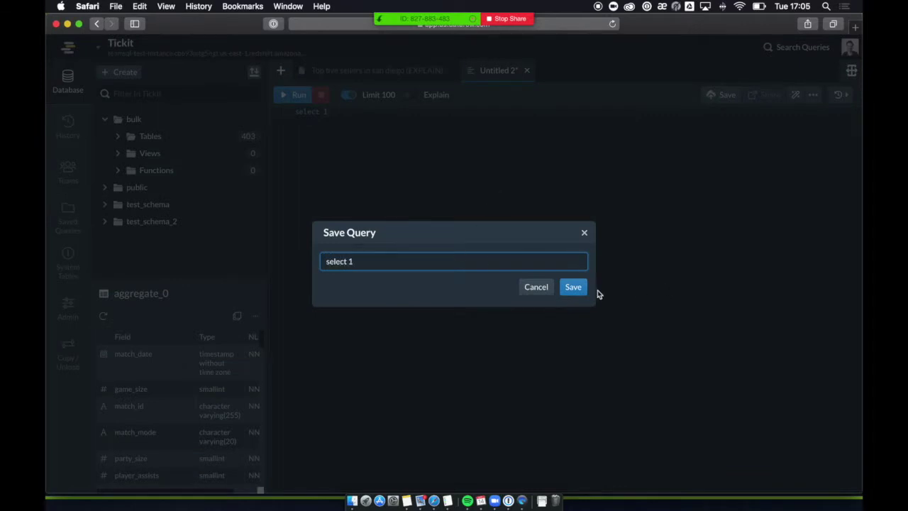
pyautogui.click(576, 291)
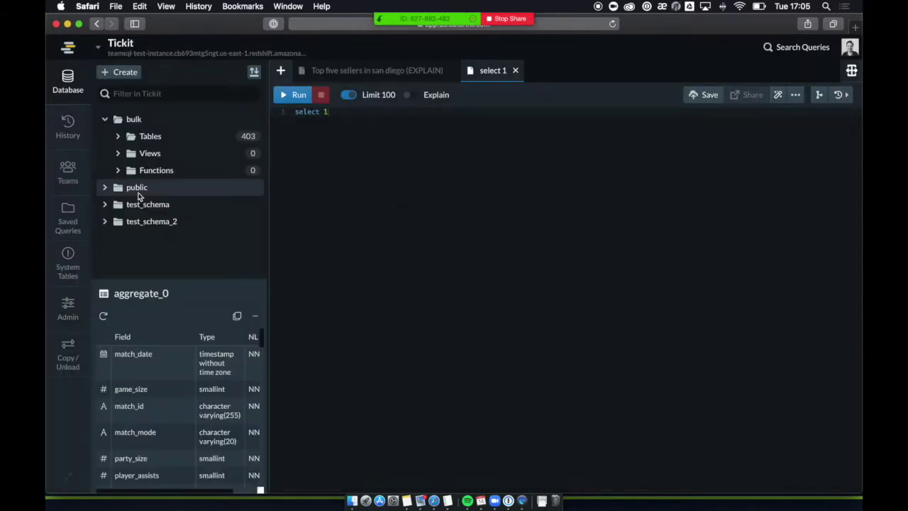
pyautogui.click(67, 219)
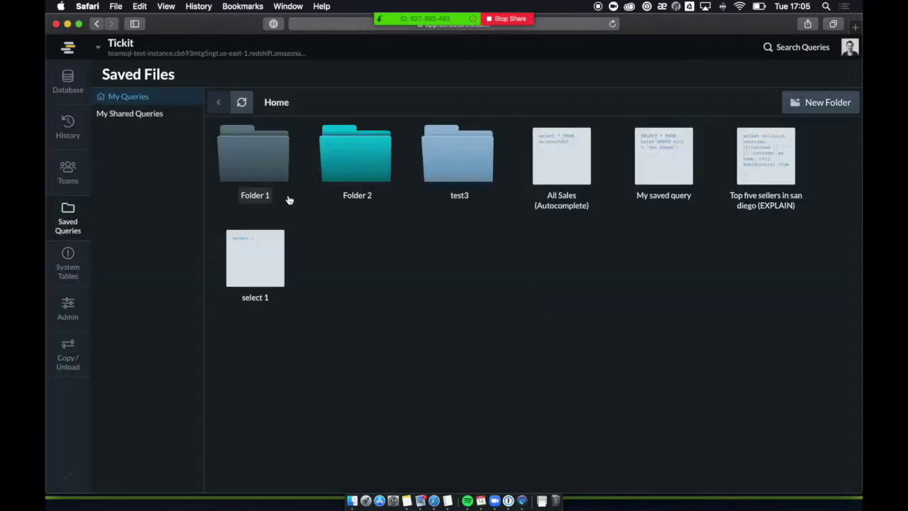
pyautogui.click(248, 264)
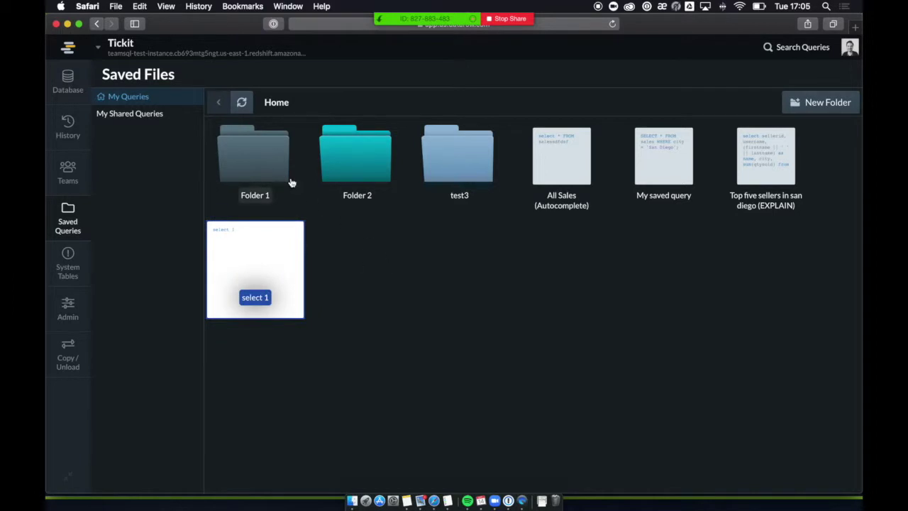
# - Rerun the top five sellers query in the editor and show its Result 1 rows
pyautogui.click(69, 79)
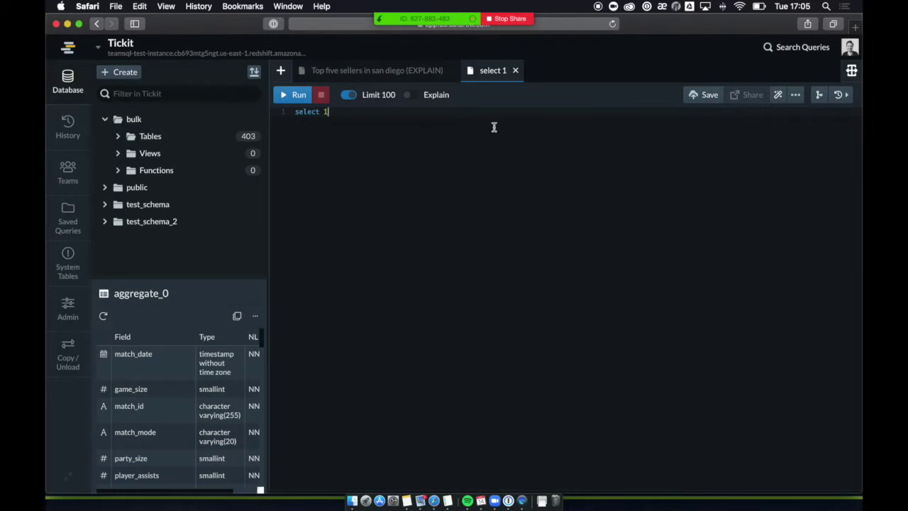
pyautogui.click(400, 72)
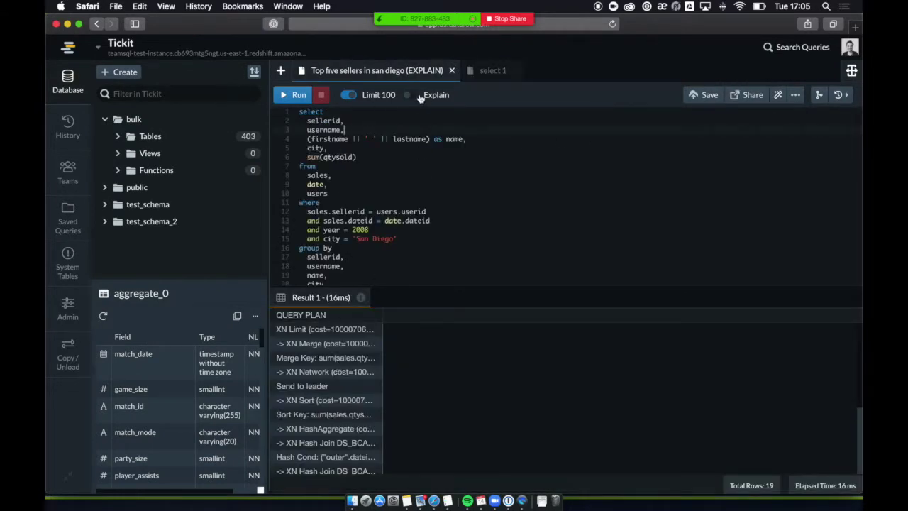
pyautogui.click(299, 96)
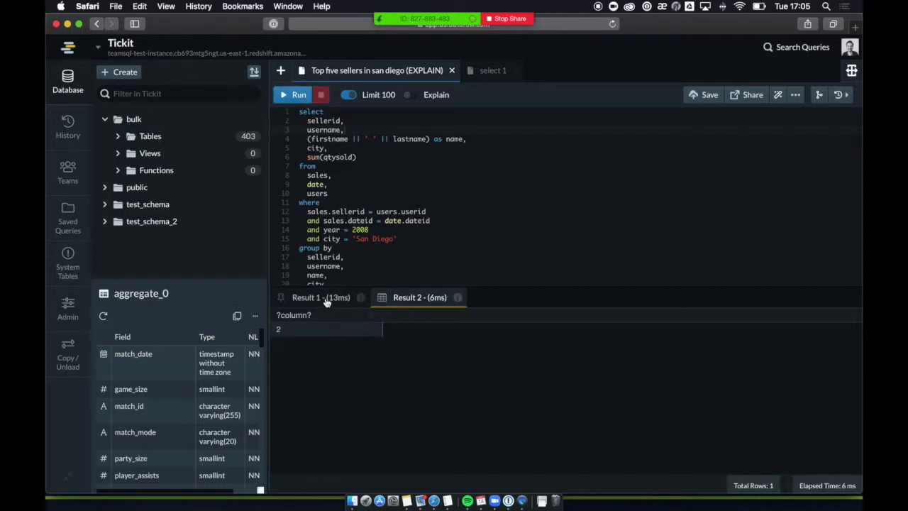
pyautogui.click(322, 298)
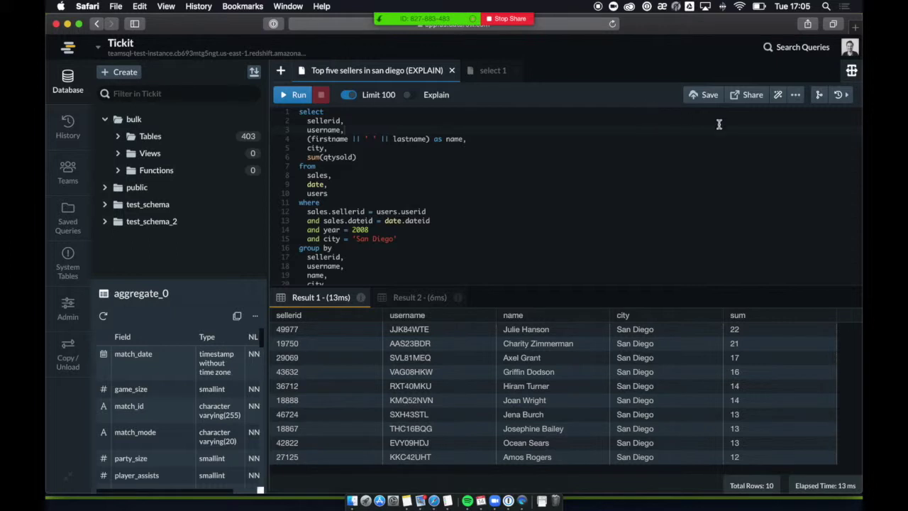
pyautogui.click(753, 95)
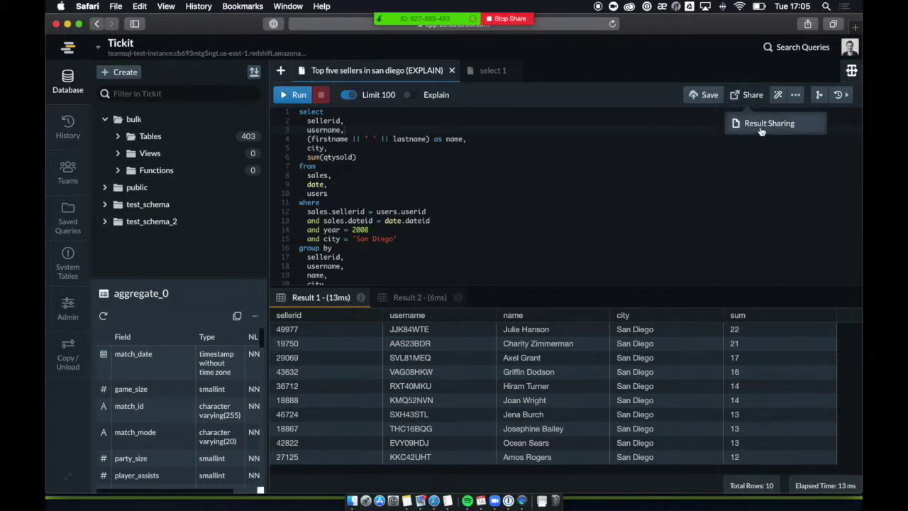
pyautogui.click(759, 127)
pyautogui.click(351, 192)
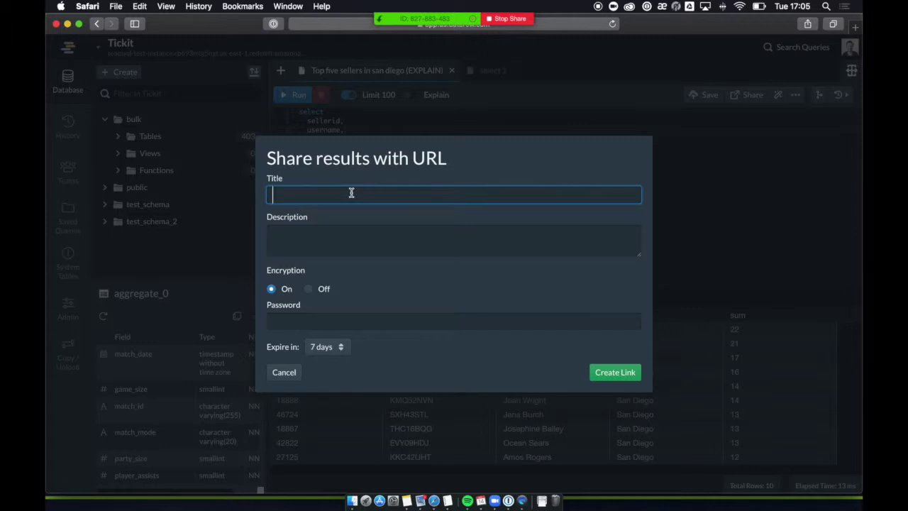
pyautogui.click(307, 289)
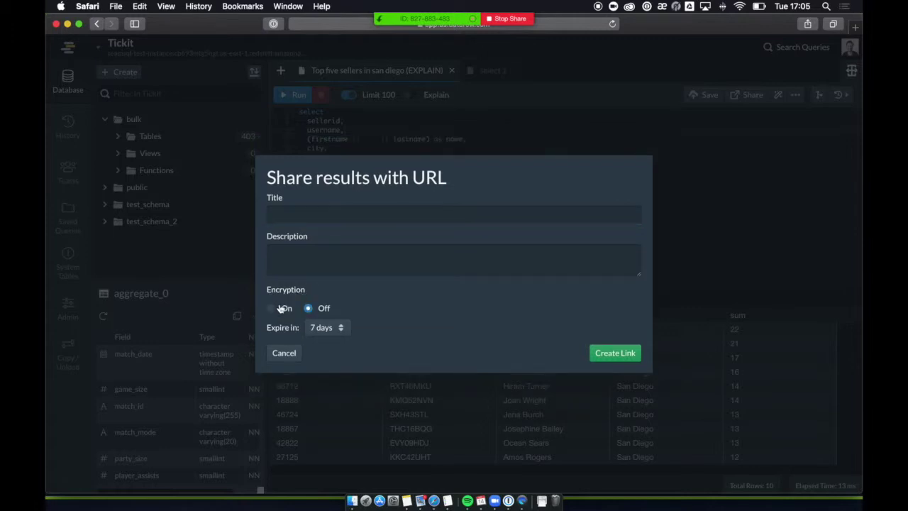
pyautogui.click(275, 310)
pyautogui.click(300, 322)
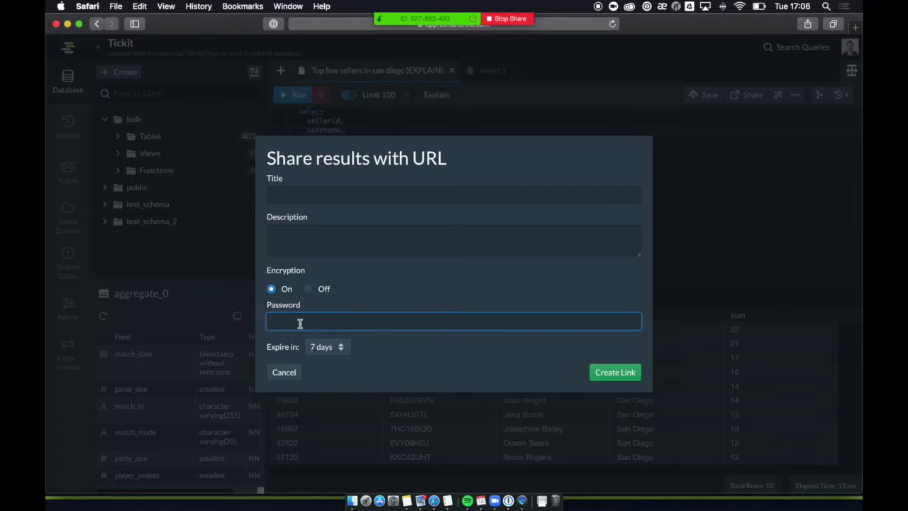
pyautogui.write('some')
pyautogui.click(337, 347)
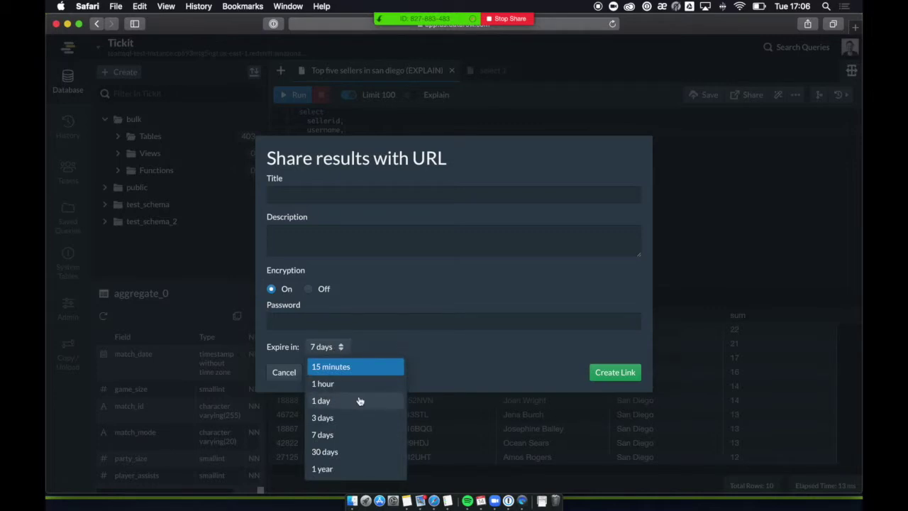
pyautogui.click(399, 346)
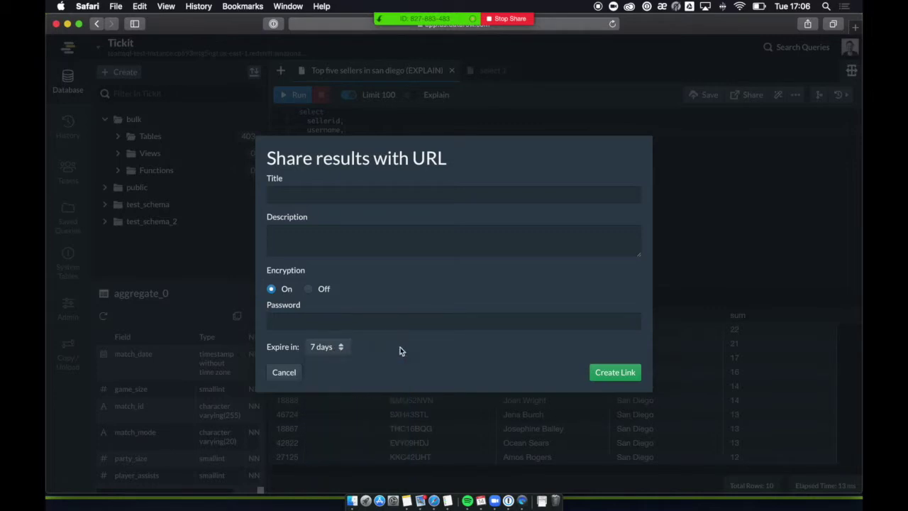
pyautogui.click(283, 373)
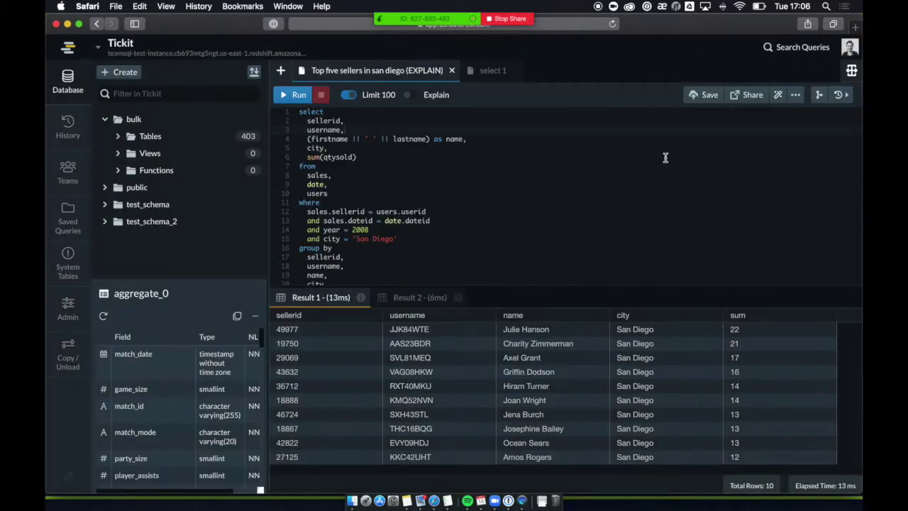
# - Open Version History for the top-five-sellers query, previewing the May 14, 2019 17:05:15 version
pyautogui.click(793, 99)
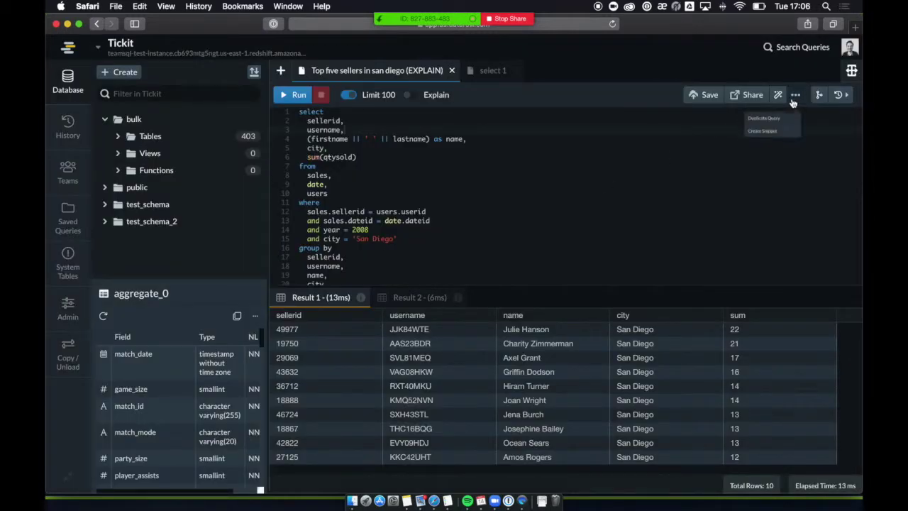
pyautogui.click(628, 157)
pyautogui.click(817, 99)
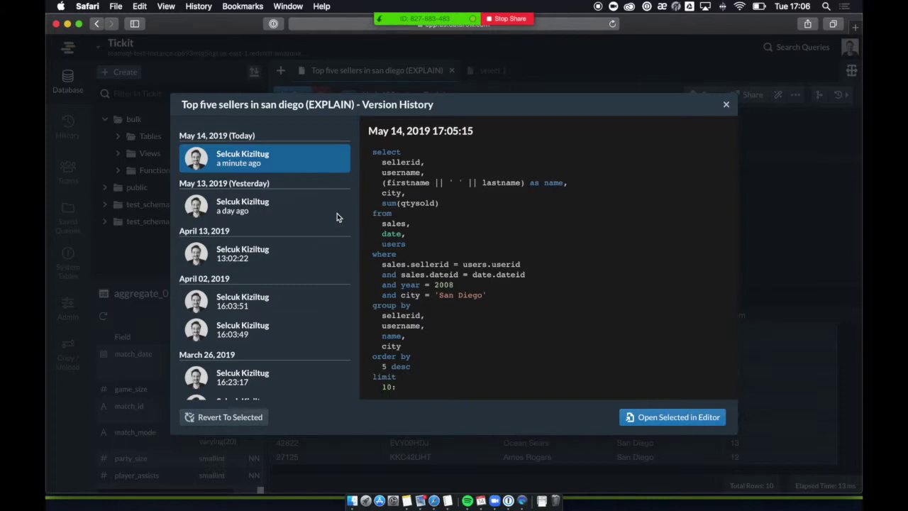
# - Preview the April 13 and April 02 16:03:51 versions, then close Version History
pyautogui.scroll(-10, 280, 235)
pyautogui.scroll(10, 280, 235)
pyautogui.click(278, 206)
pyautogui.click(264, 255)
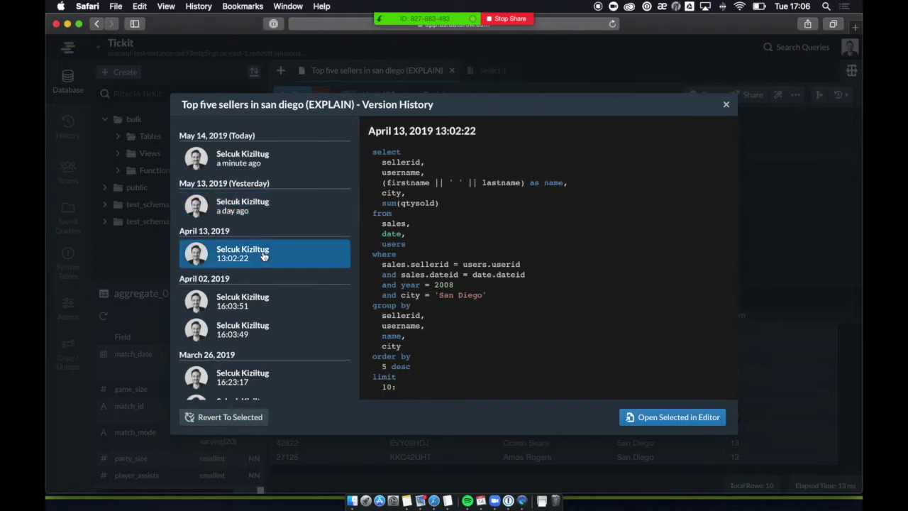
pyautogui.click(251, 299)
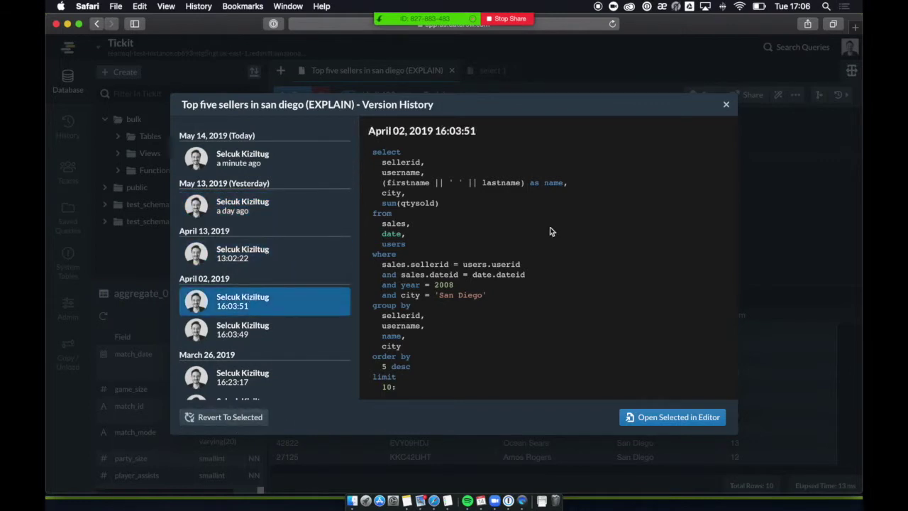
pyautogui.click(726, 105)
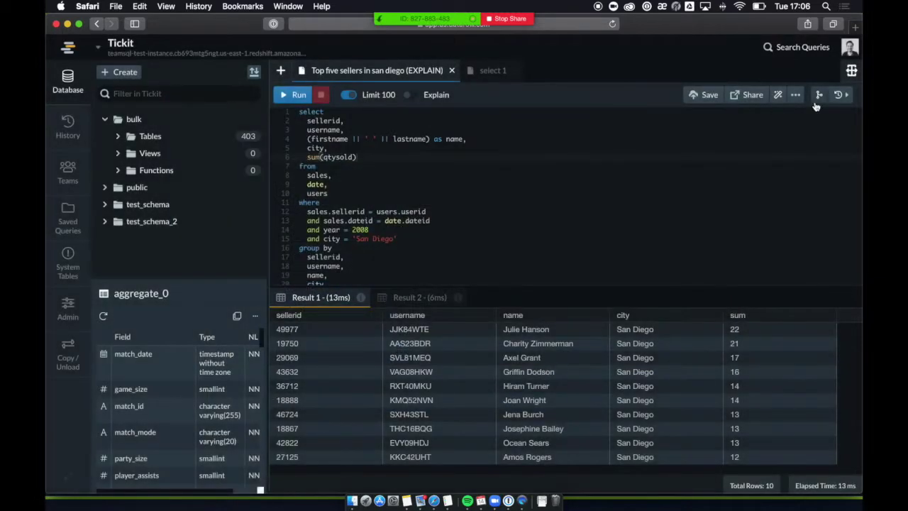
pyautogui.click(840, 97)
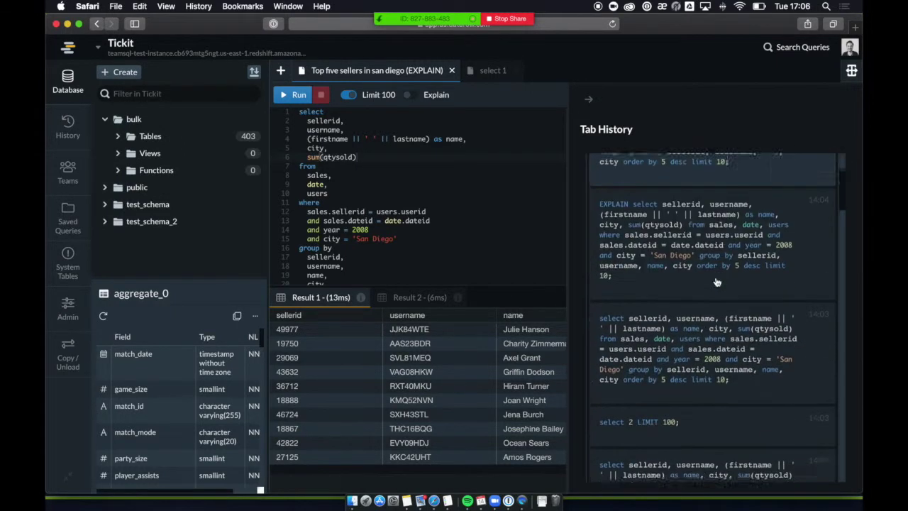
pyautogui.click(694, 278)
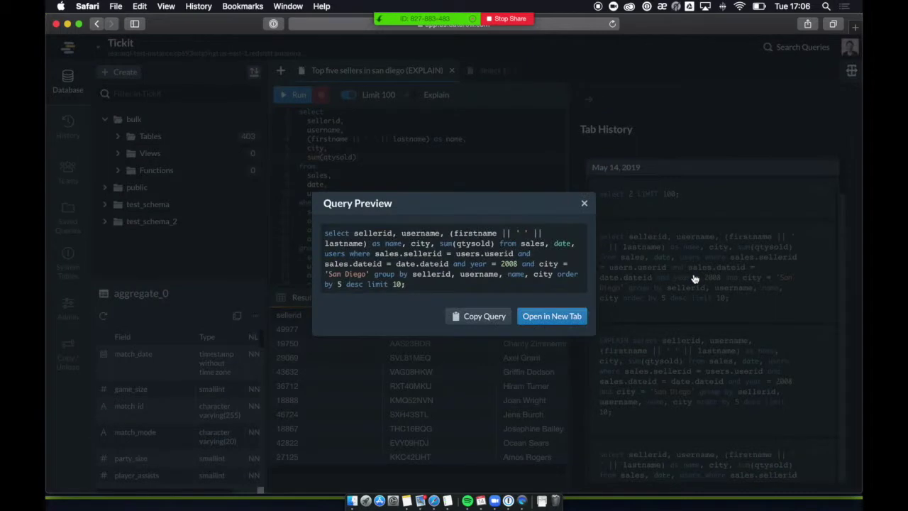
pyautogui.click(584, 205)
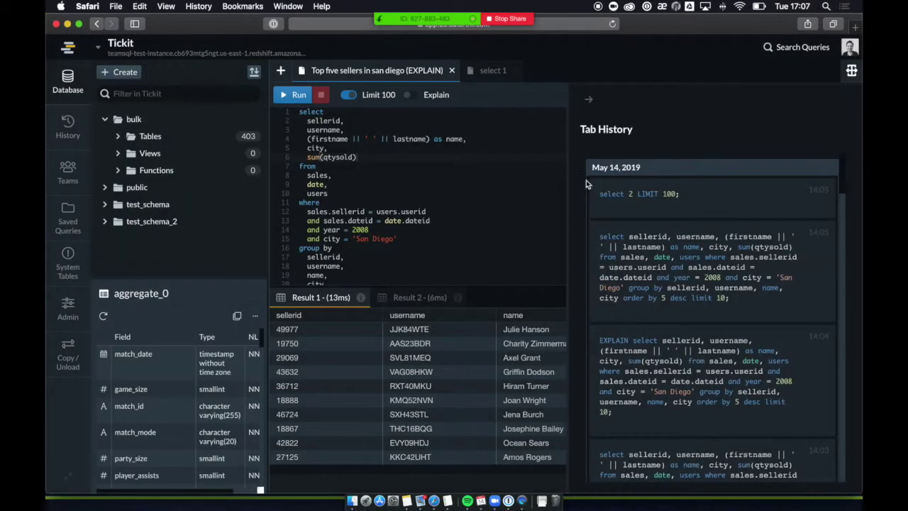
pyautogui.click(590, 101)
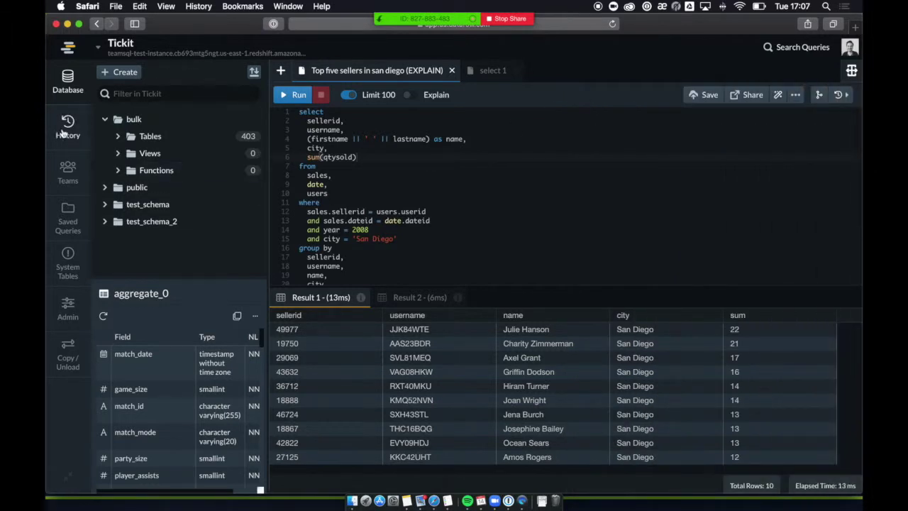
pyautogui.click(66, 128)
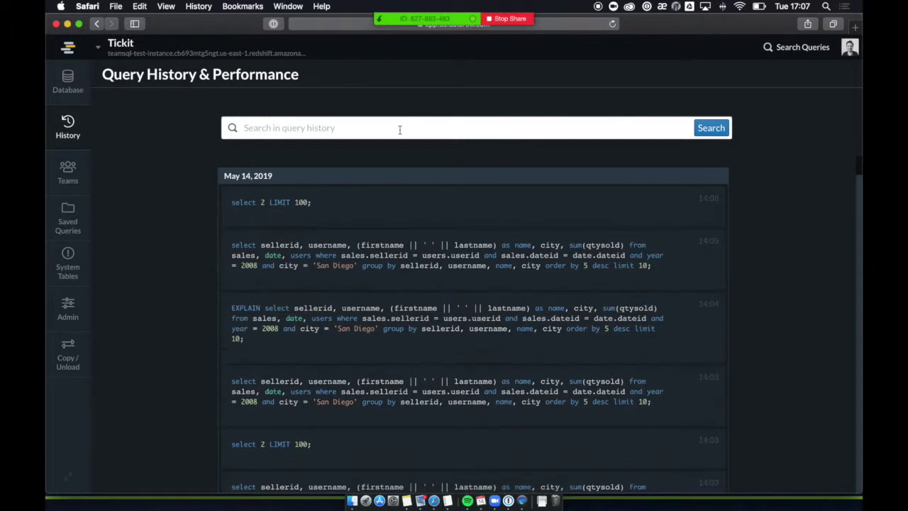
pyautogui.click(399, 130)
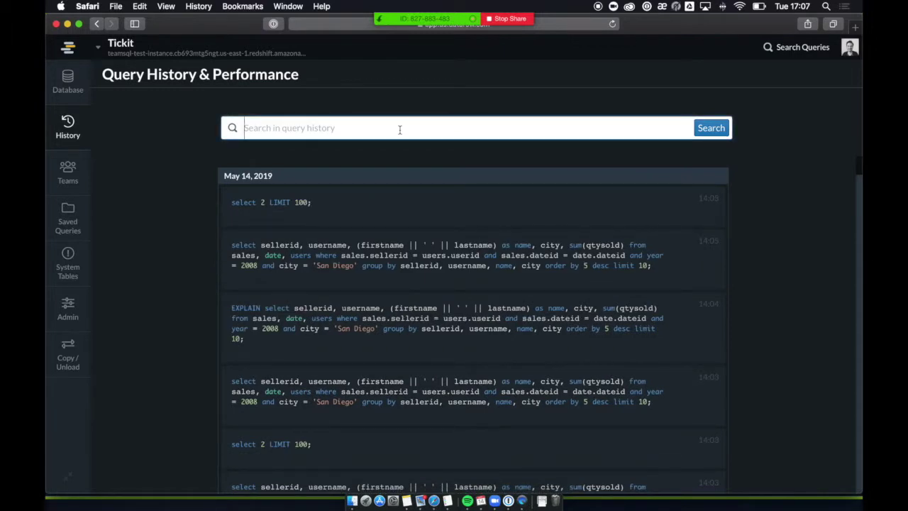
pyautogui.write('s')
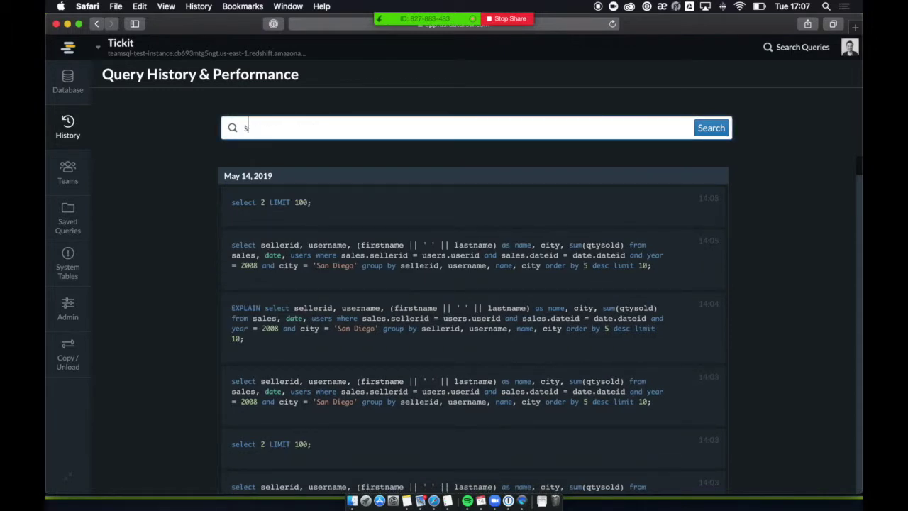
pyautogui.write('ellerin')
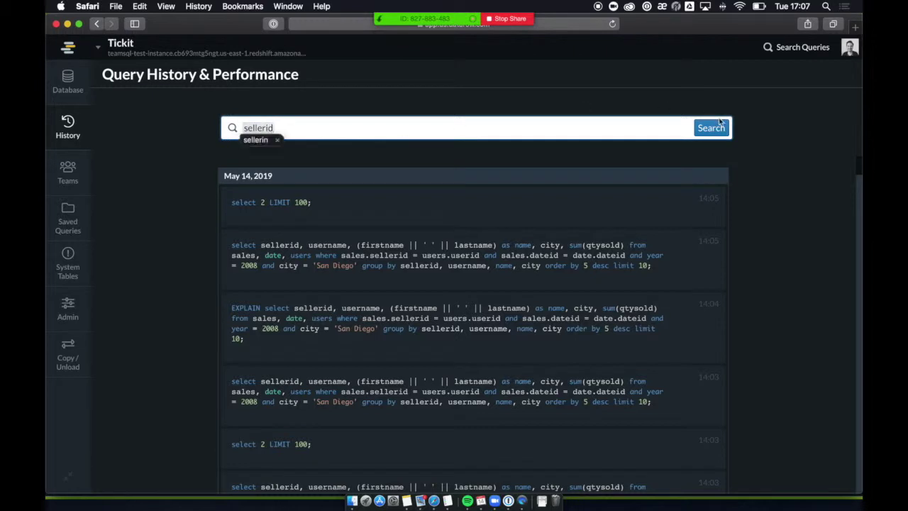
pyautogui.click(710, 128)
pyautogui.click(323, 136)
pyautogui.press('BackSpace')
pyautogui.write('d')
pyautogui.click(716, 130)
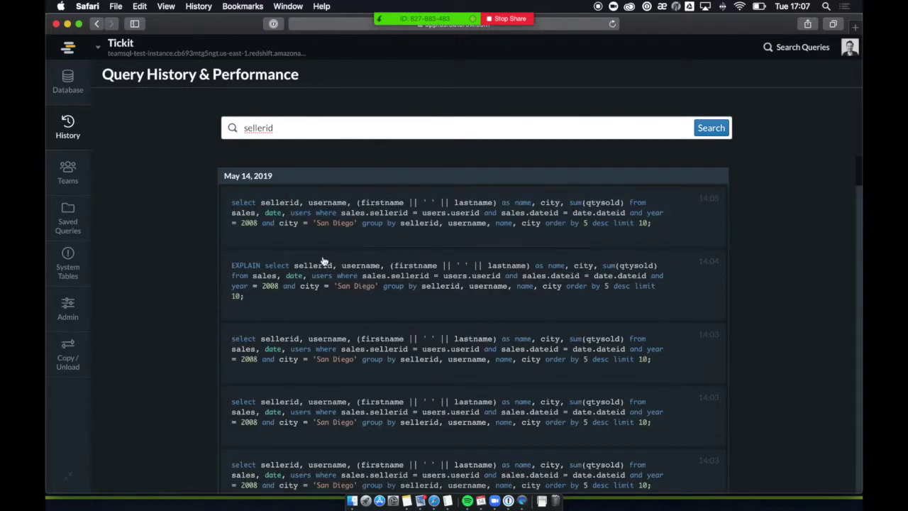
pyautogui.scroll(-5, 348, 291)
pyautogui.scroll(5, 347, 291)
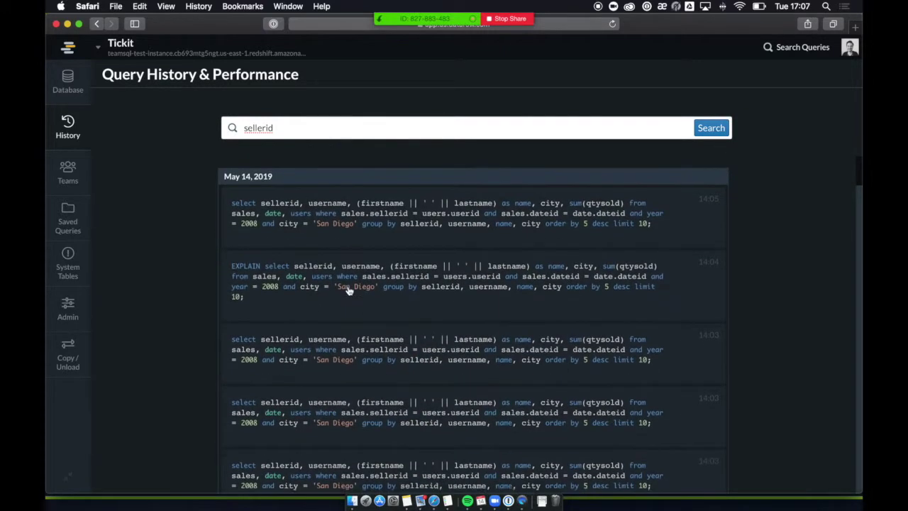
pyautogui.doubleClick(306, 133)
pyautogui.press('BackSpace')
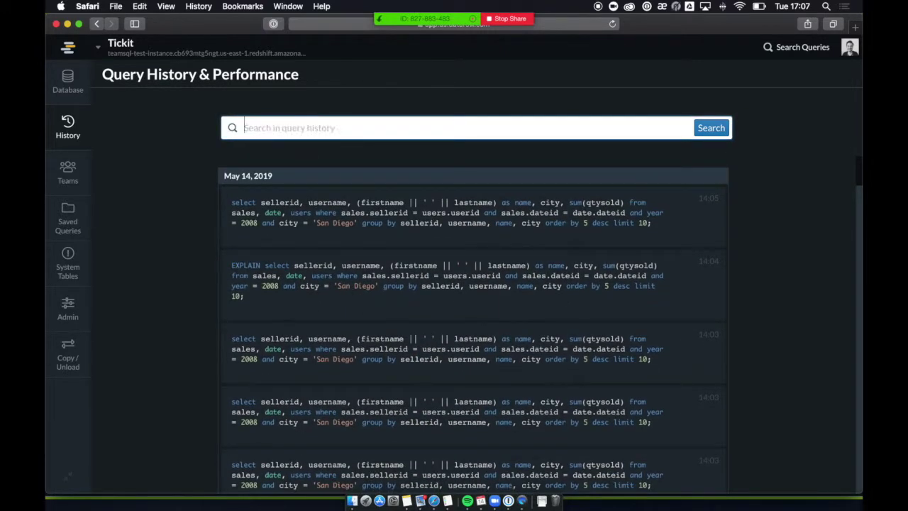
pyautogui.click(77, 88)
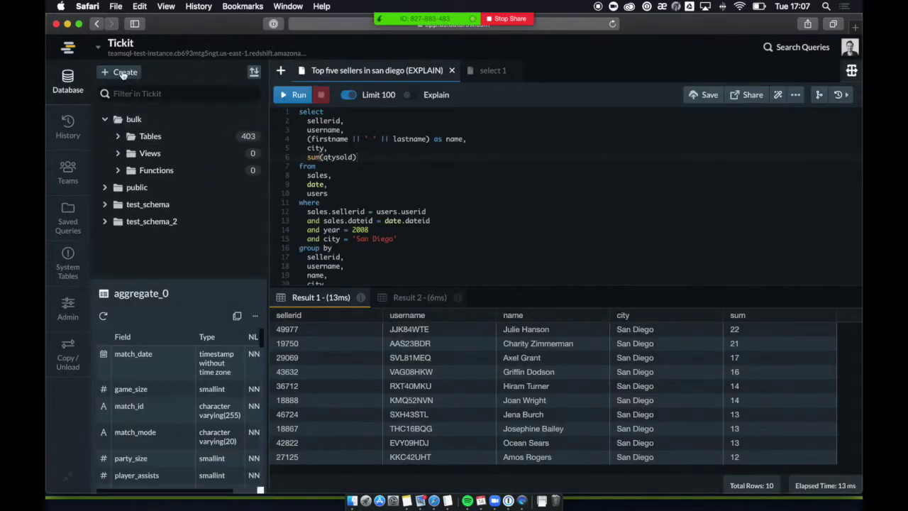
pyautogui.click(123, 73)
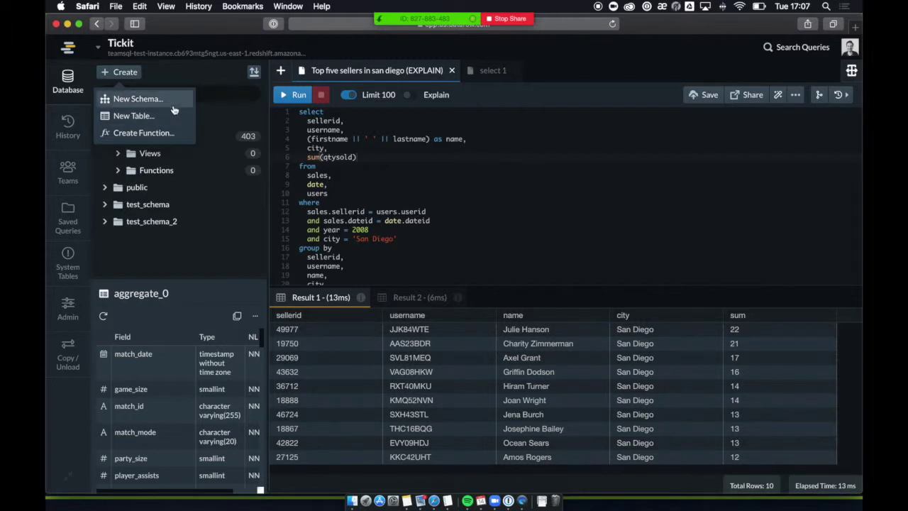
pyautogui.click(174, 99)
pyautogui.click(499, 315)
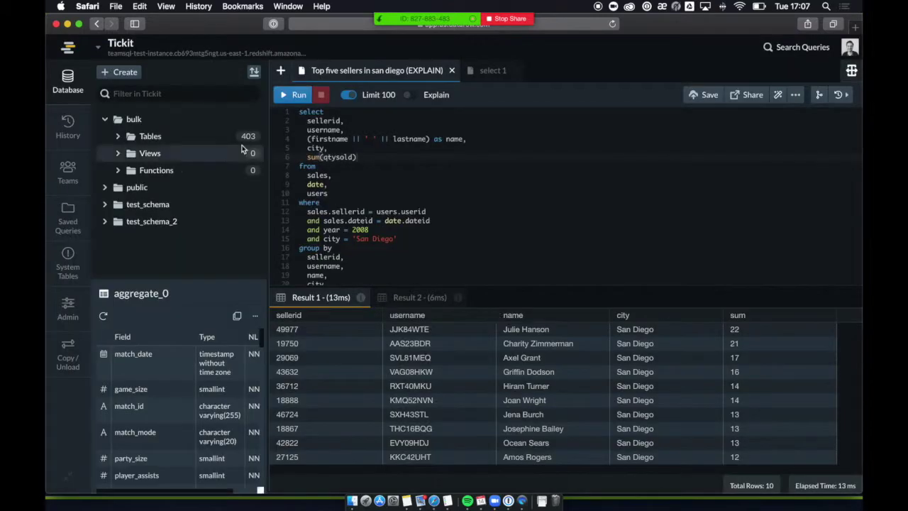
pyautogui.click(122, 71)
pyautogui.click(170, 98)
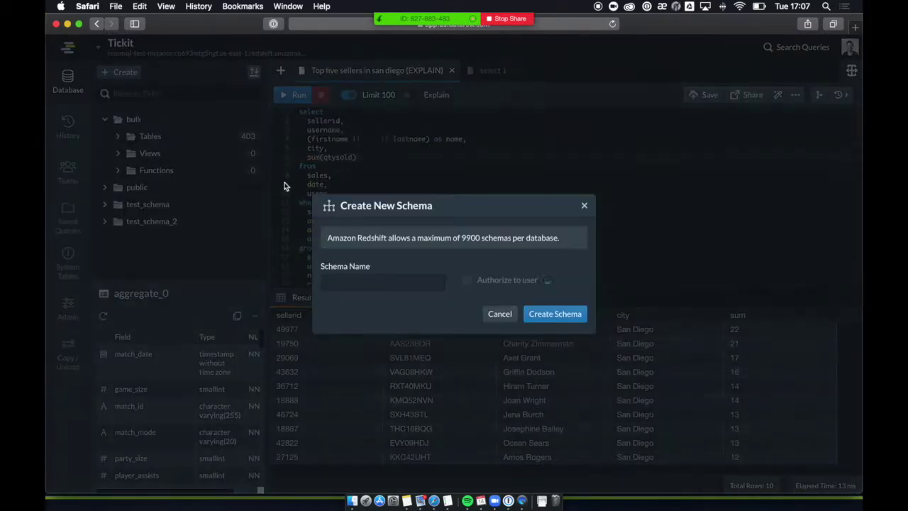
pyautogui.click(500, 279)
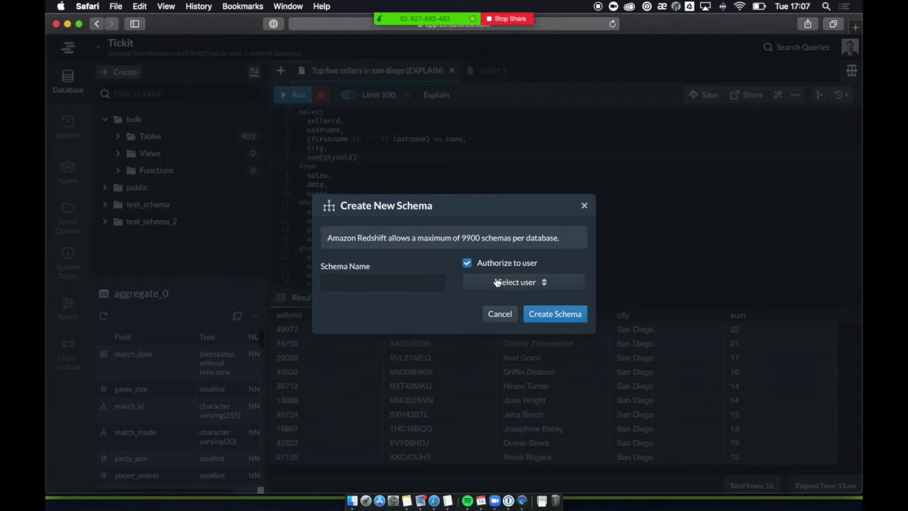
pyautogui.click(516, 282)
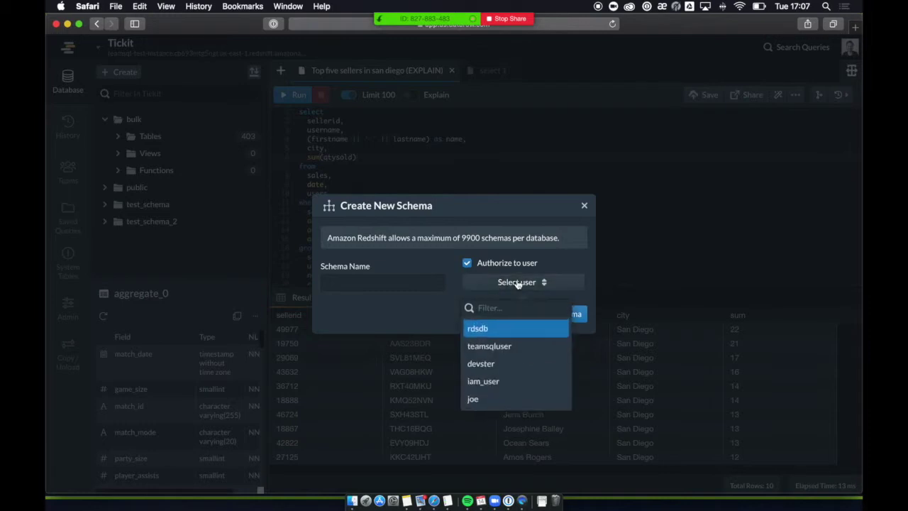
pyautogui.click(424, 298)
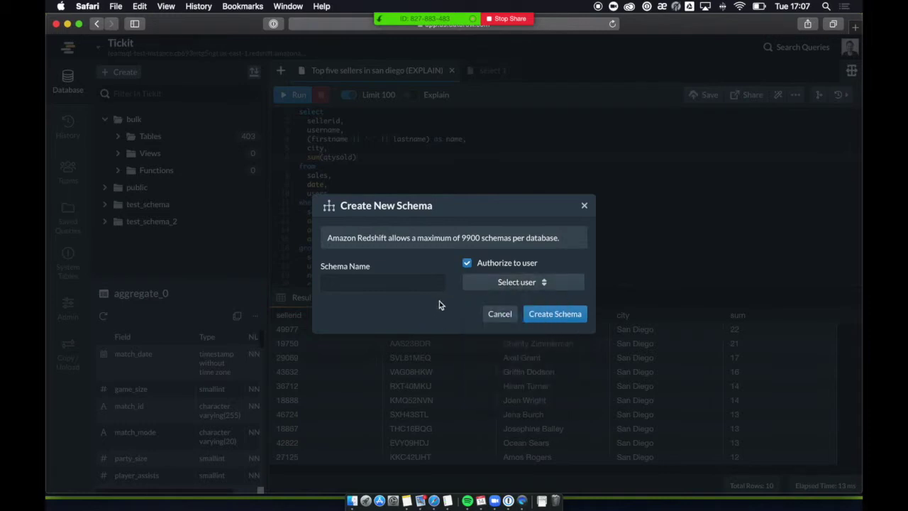
pyautogui.click(500, 314)
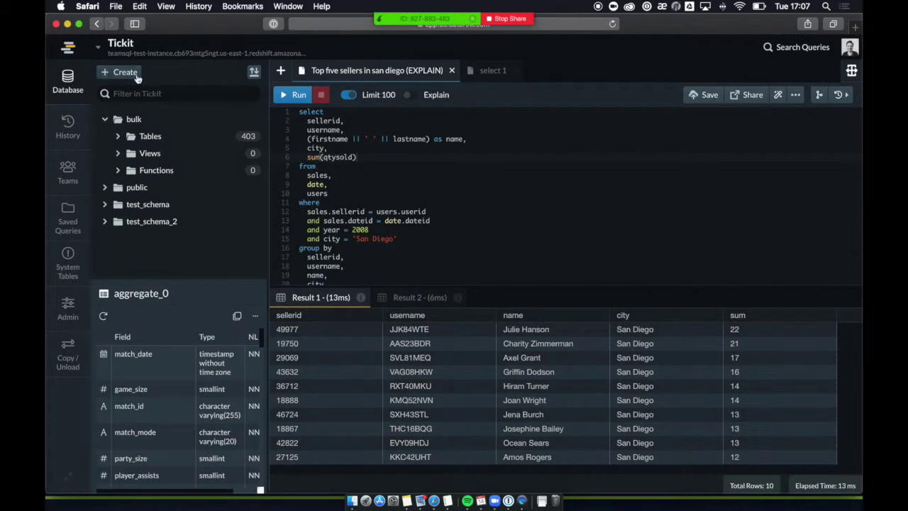
# - Open the Create New Table form and check its distribution style, keeping EVEN
pyautogui.click(140, 73)
pyautogui.click(133, 116)
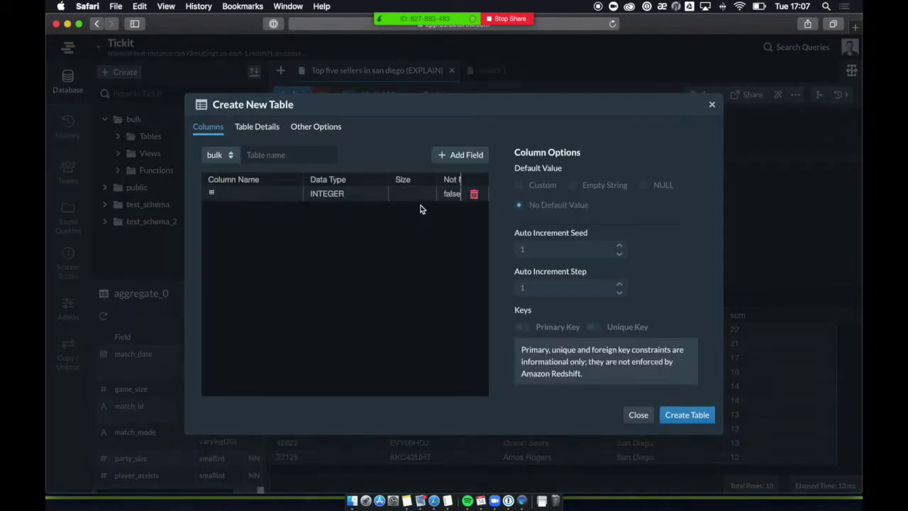
pyautogui.click(269, 154)
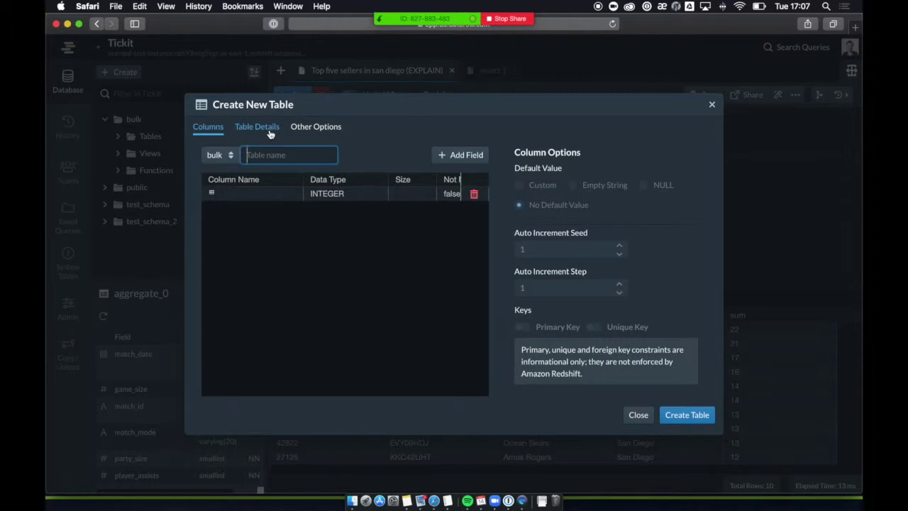
pyautogui.click(257, 127)
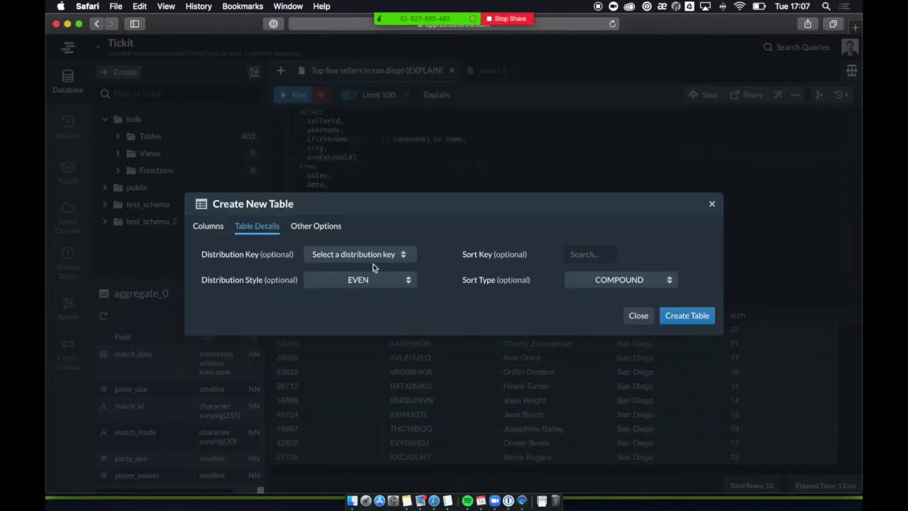
pyautogui.click(362, 281)
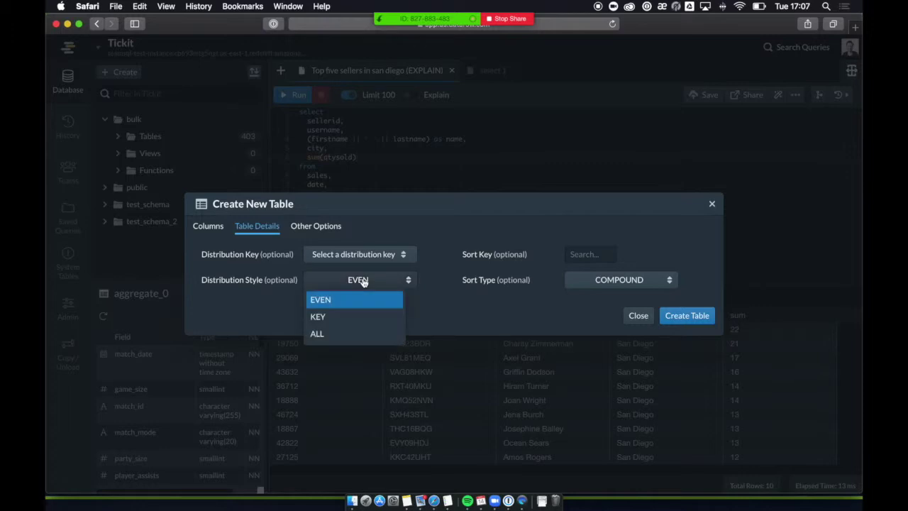
pyautogui.click(440, 300)
# - Keep COMPOUND sort, review the backup options, close the form, and reopen the Create menu
pyautogui.click(597, 258)
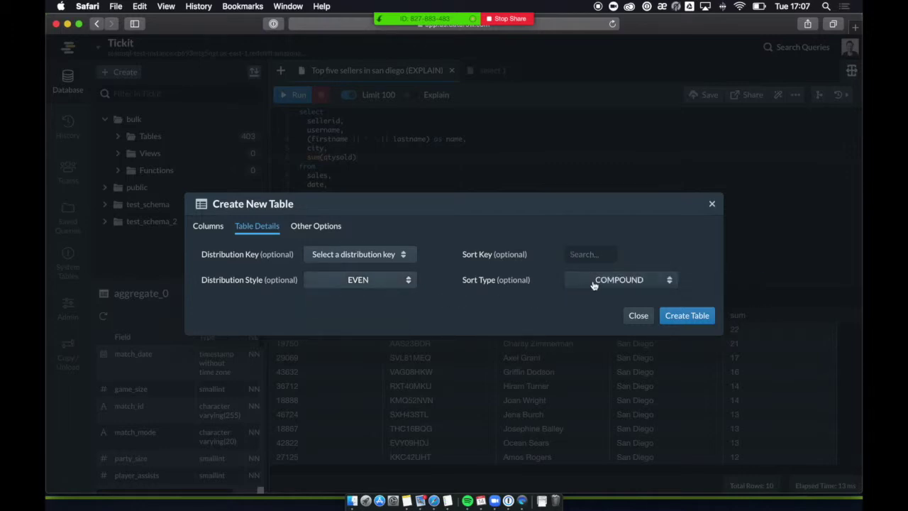
pyautogui.click(594, 284)
pyautogui.click(315, 225)
pyautogui.click(316, 226)
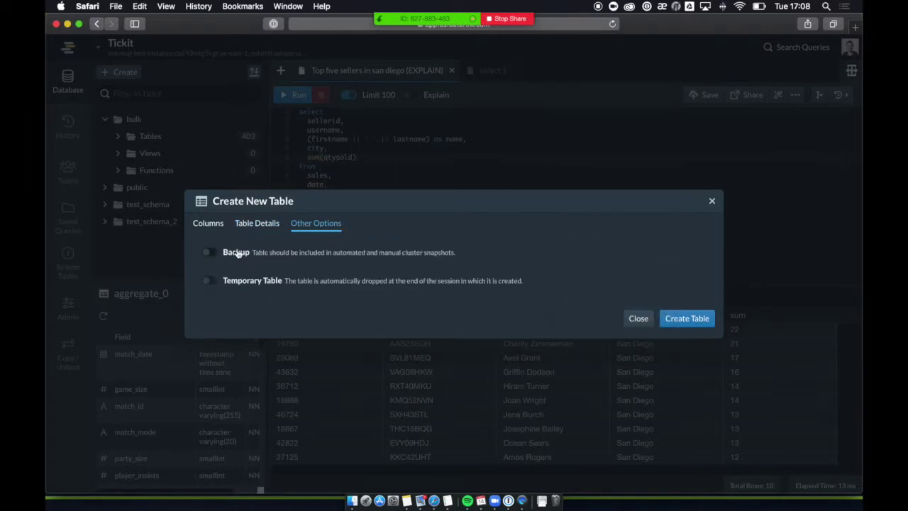
pyautogui.click(208, 222)
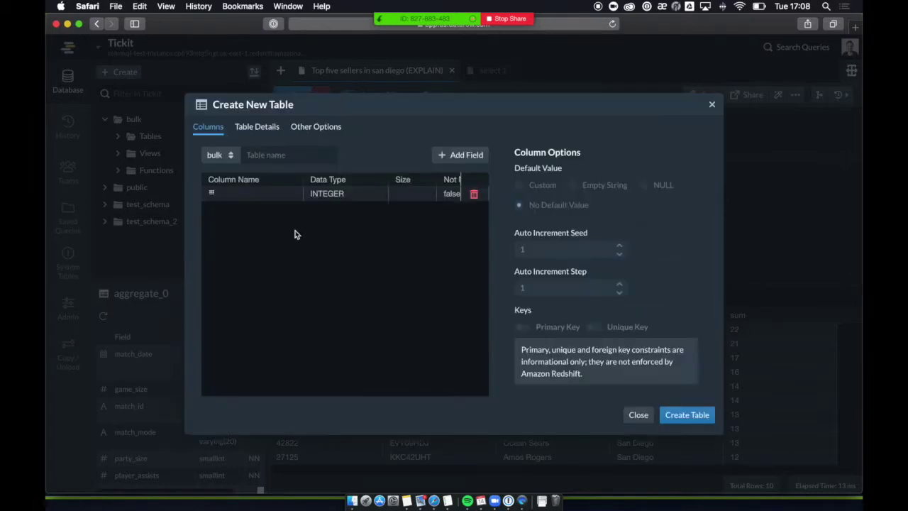
pyautogui.click(647, 415)
pyautogui.click(124, 72)
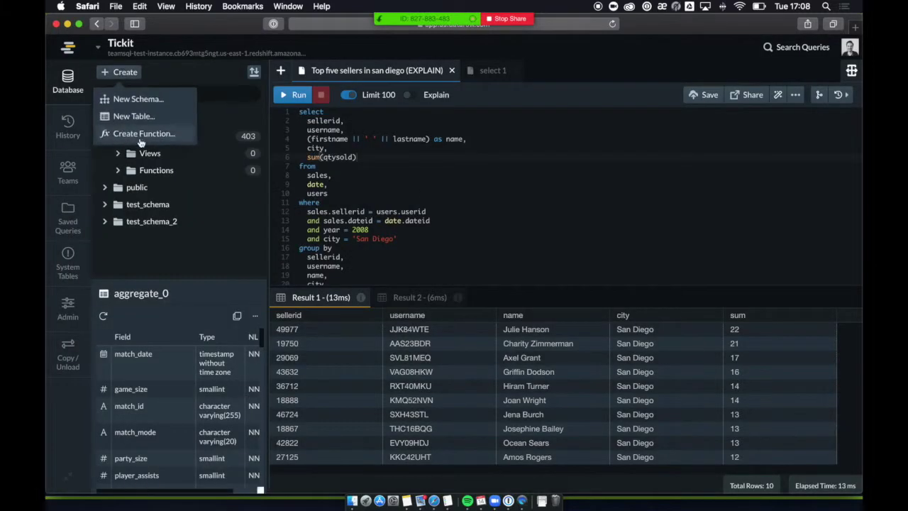
pyautogui.click(147, 135)
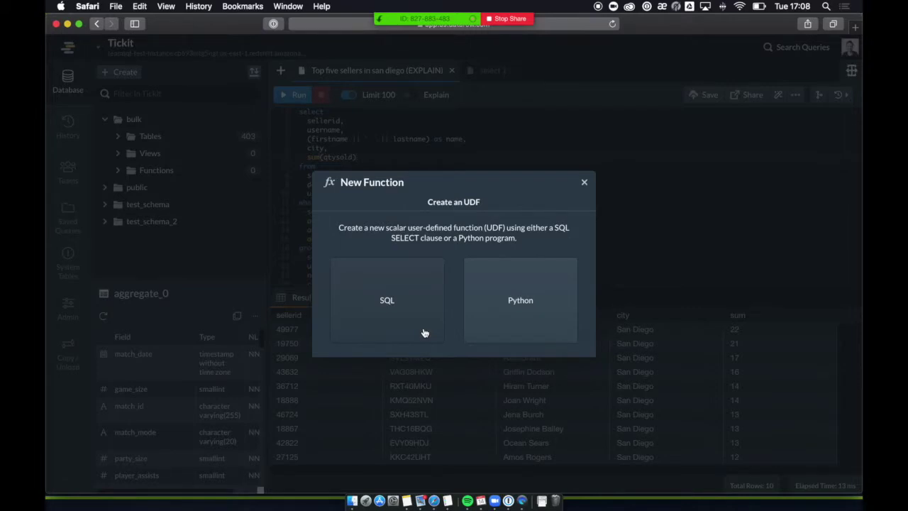
pyautogui.click(419, 312)
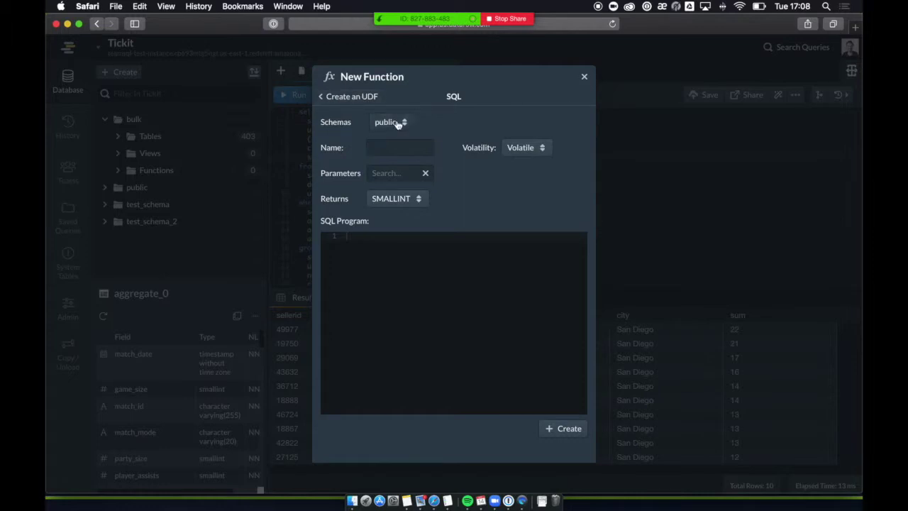
pyautogui.click(400, 151)
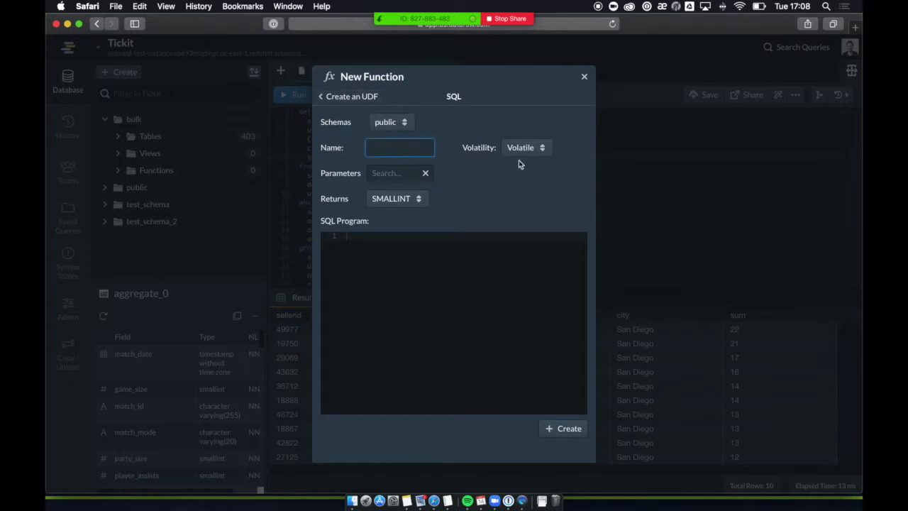
pyautogui.click(542, 149)
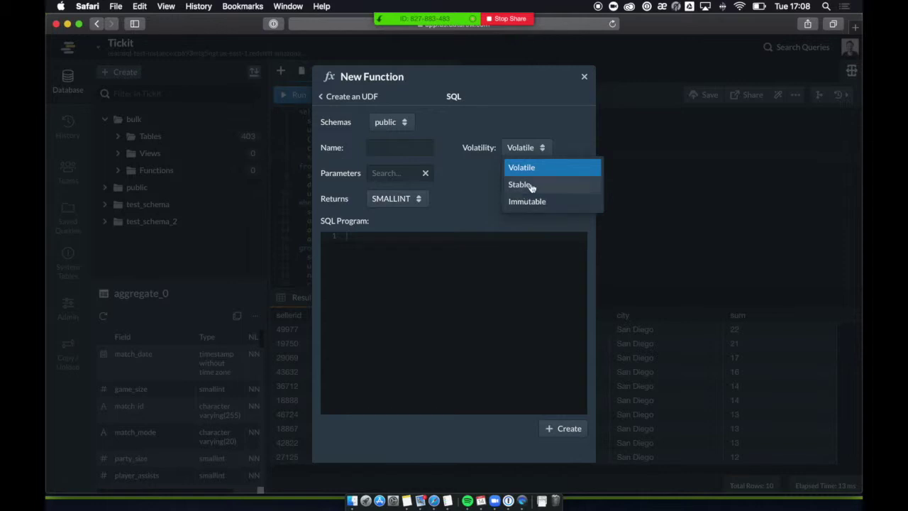
pyautogui.click(487, 189)
pyautogui.click(359, 98)
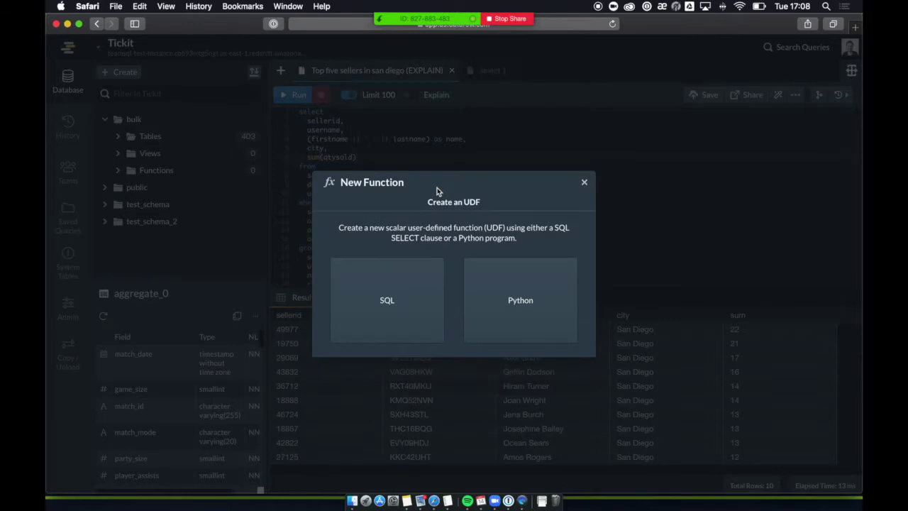
pyautogui.click(514, 305)
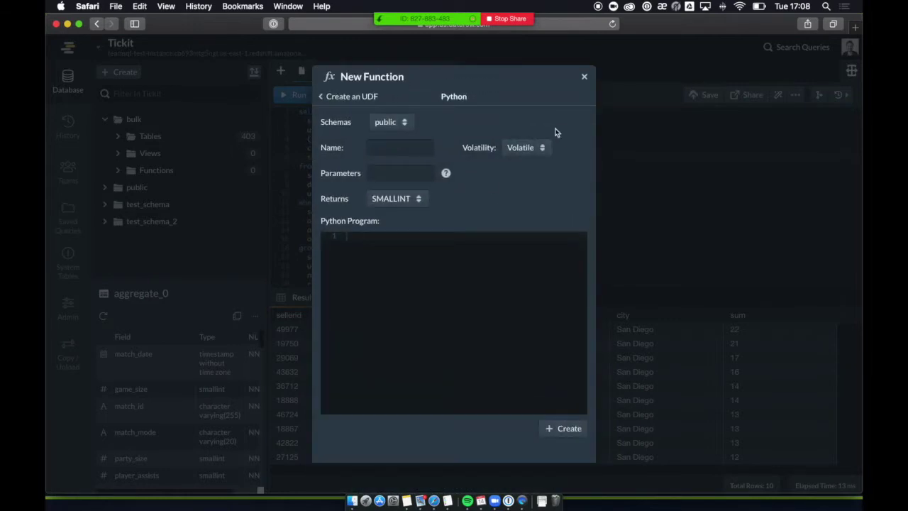
pyautogui.click(582, 78)
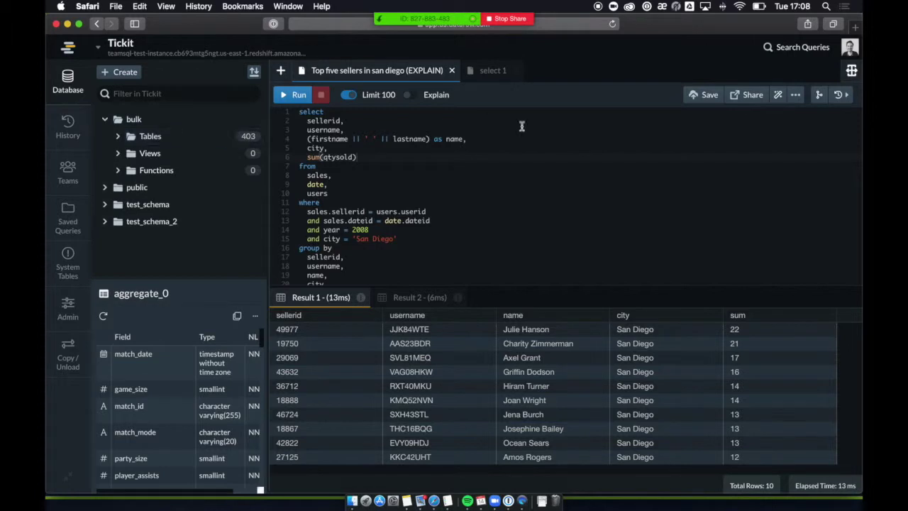
# - Show What's New, add an Untitled 3 tab, rearrange the panes, then open Query History & Performance
pyautogui.click(851, 71)
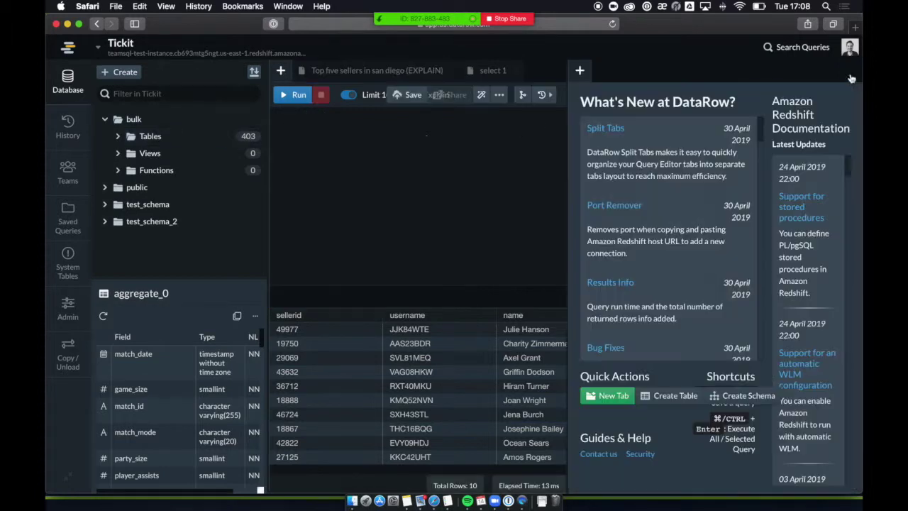
pyautogui.click(580, 71)
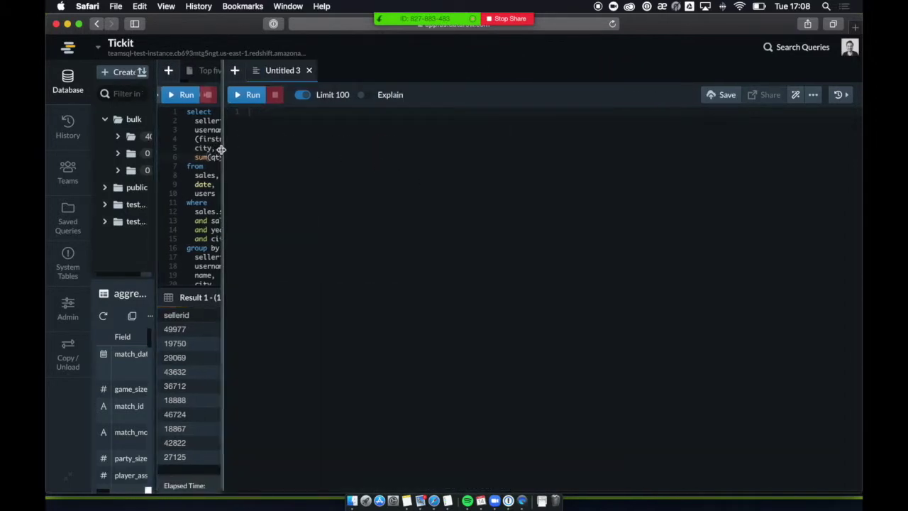
pyautogui.moveTo(220, 148); pyautogui.dragTo(494, 176)
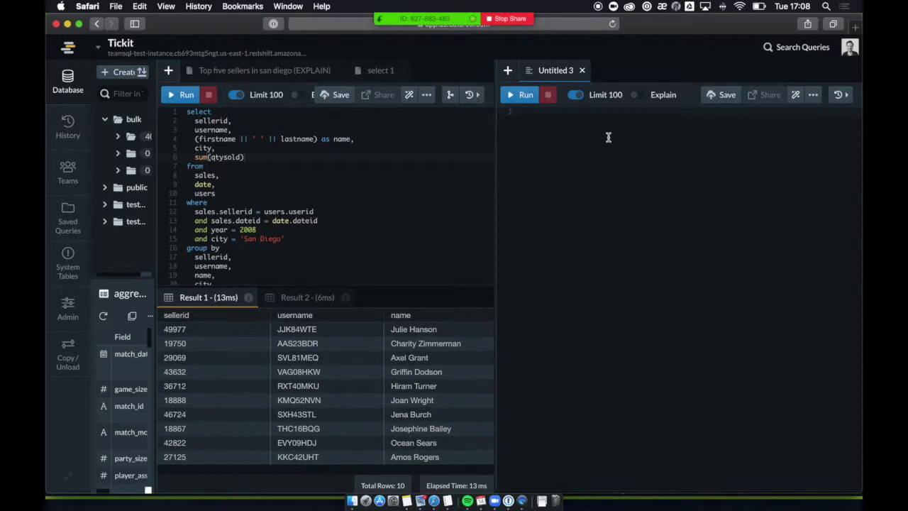
pyautogui.moveTo(578, 70); pyautogui.dragTo(448, 71)
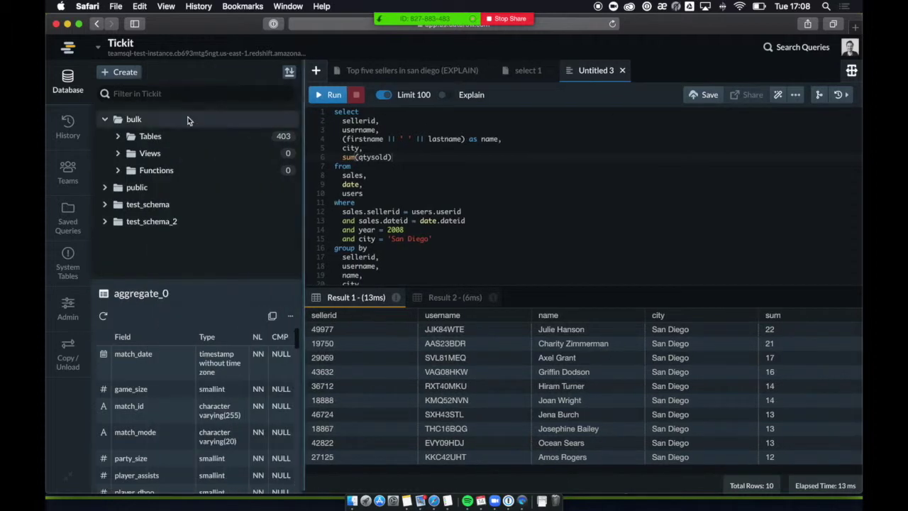
pyautogui.click(69, 127)
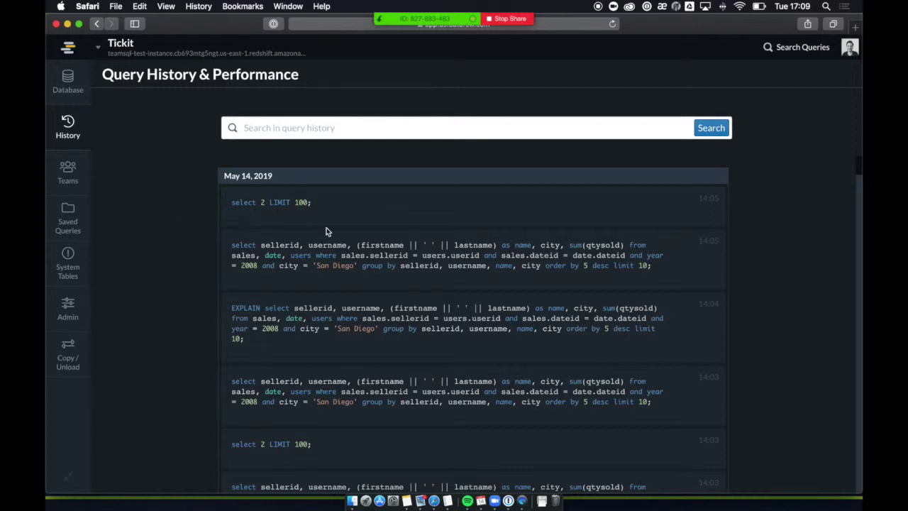
# - Read a past query's formatted SQL in History, then open Teams listing All Users
pyautogui.click(348, 265)
pyautogui.scroll(-5, 622, 321)
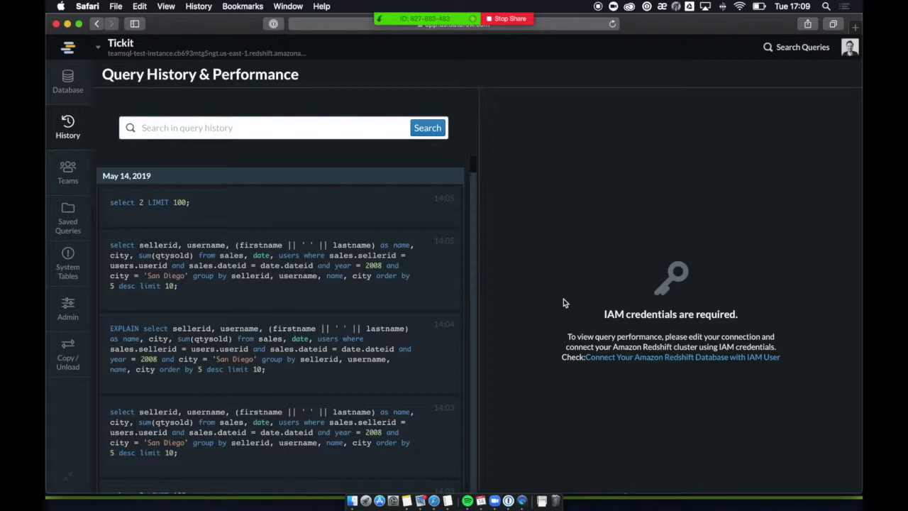
pyautogui.scroll(3, 578, 244)
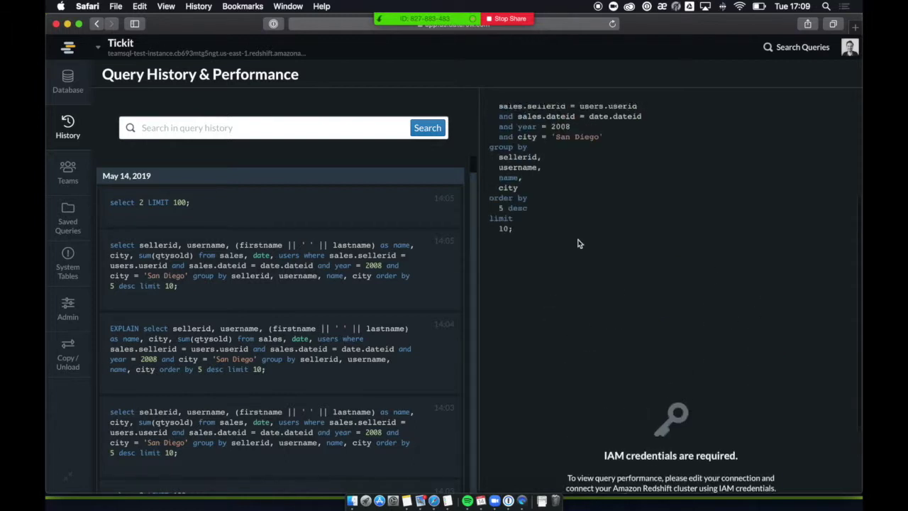
pyautogui.scroll(-5, 578, 243)
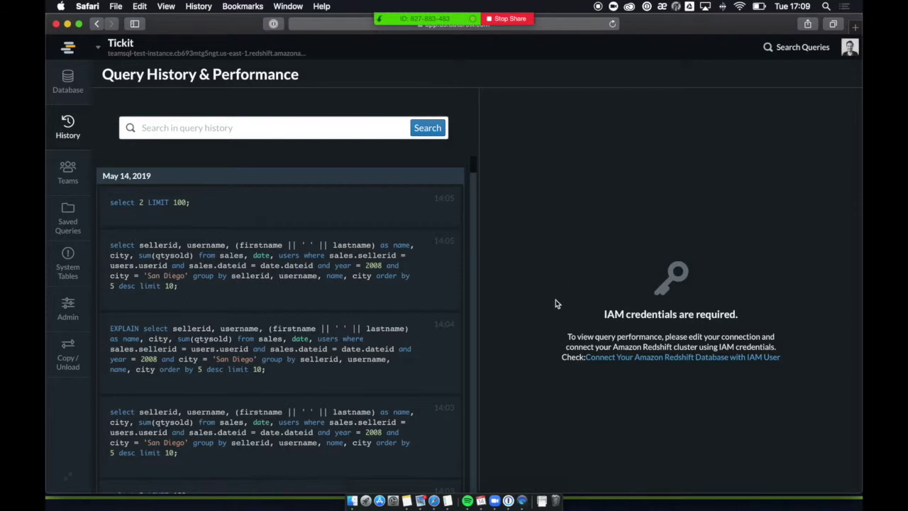
pyautogui.scroll(1, 274, 203)
pyautogui.click(62, 174)
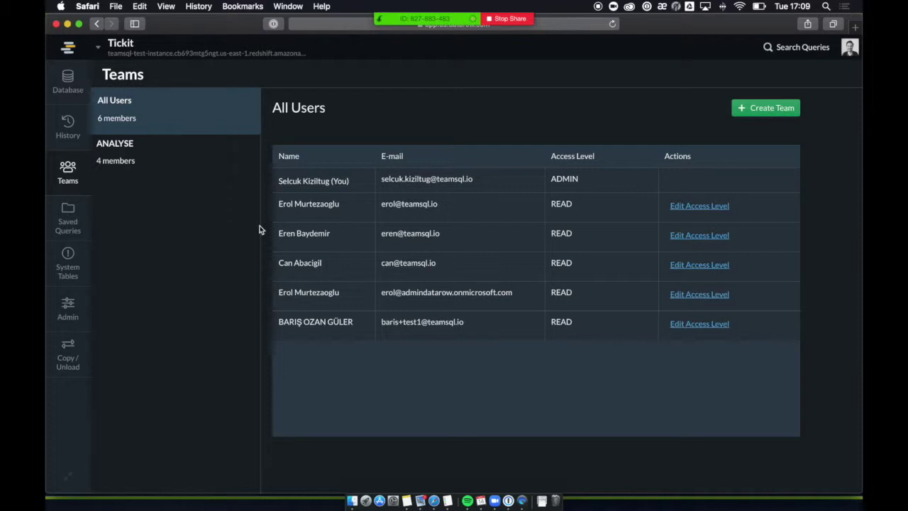
# - Show the ANALYSE team's members and their roles
pyautogui.click(137, 160)
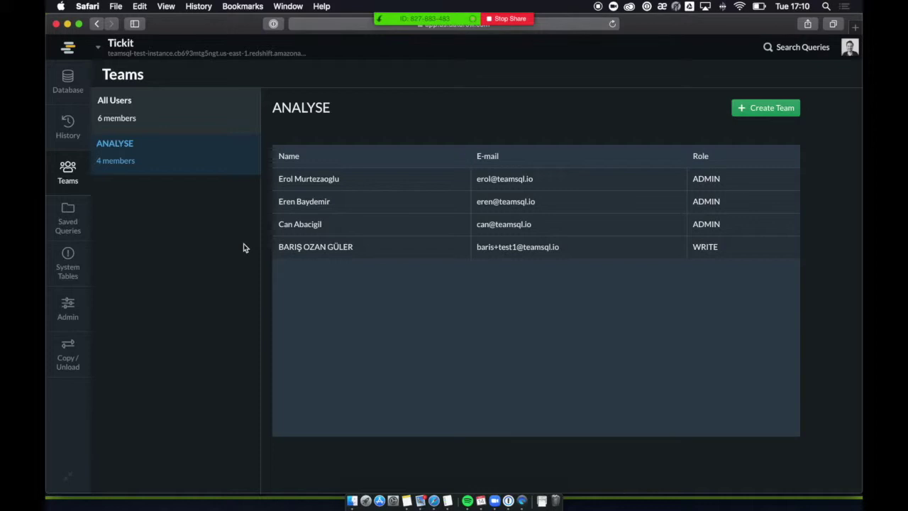
# - Open Saved Files showing Folder 1, Folder 2, test3 and four saved queries
pyautogui.click(71, 221)
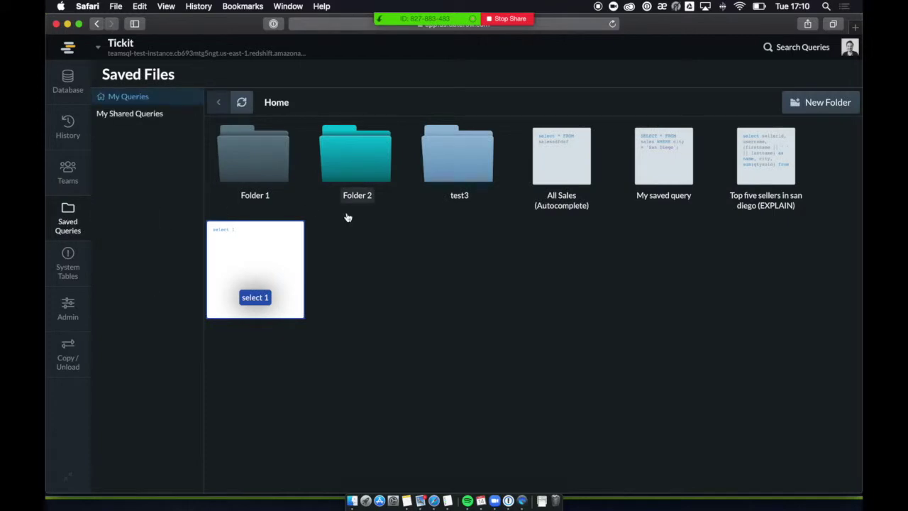
# - Open sharing for the All Sales (Autocomplete) query and compare Team and Individual sharing
pyautogui.click(578, 157)
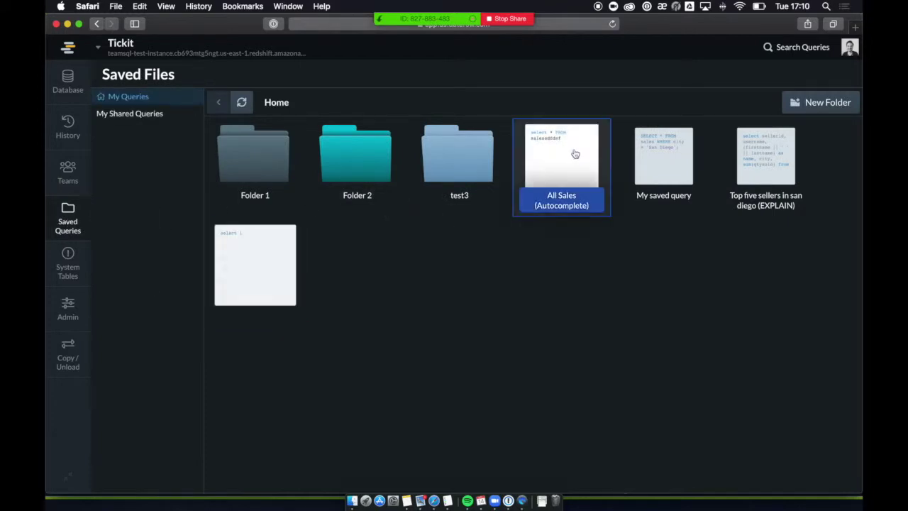
pyautogui.rightClick(578, 157)
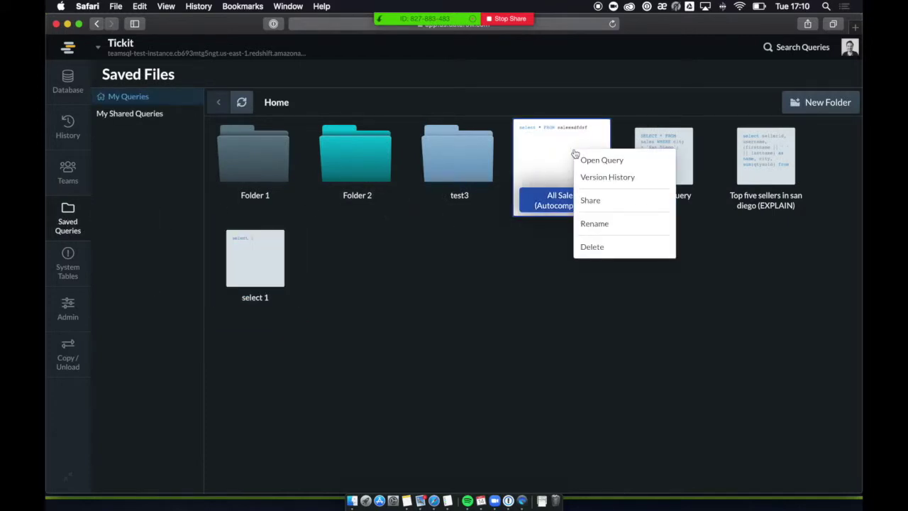
pyautogui.click(589, 200)
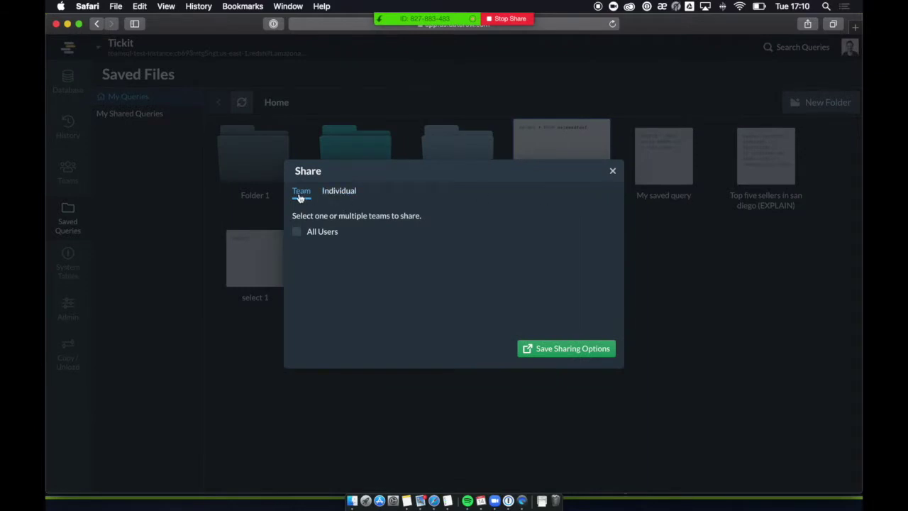
pyautogui.click(331, 199)
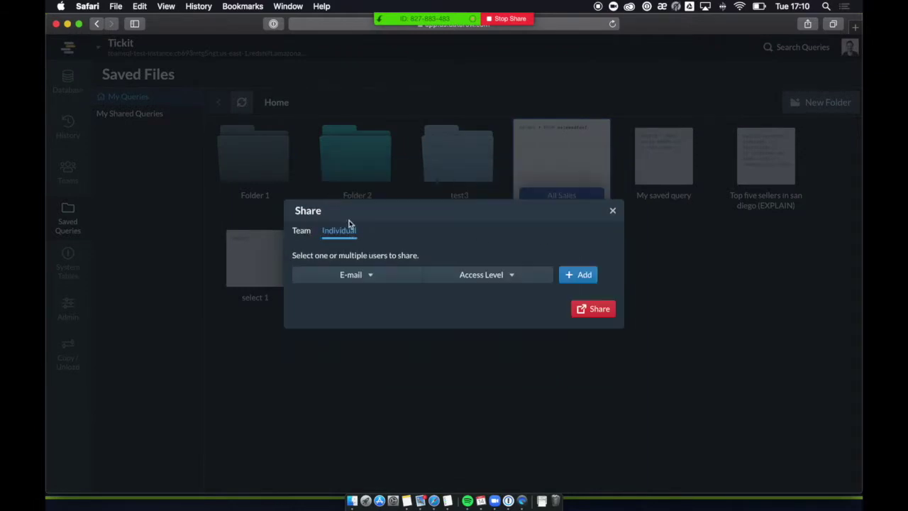
pyautogui.click(301, 232)
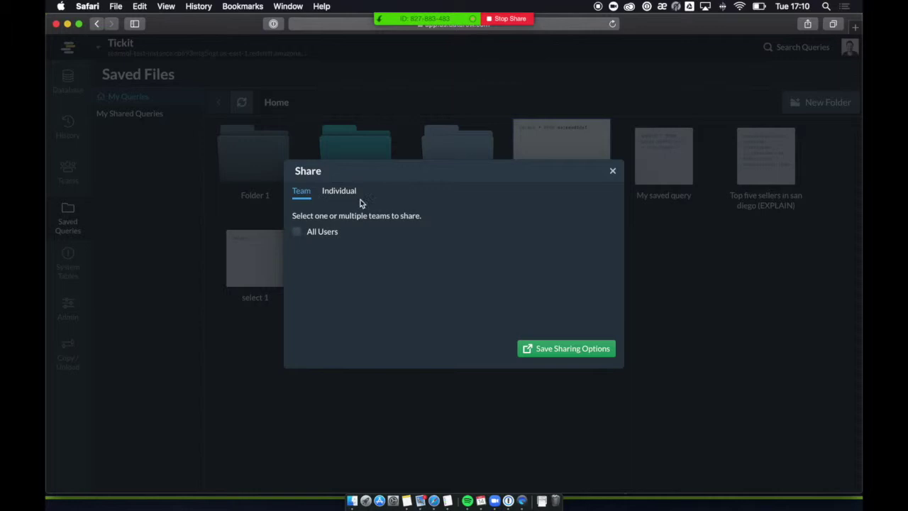
# - Review Individual access levels, close sharing without saving, and go to Redshift System Tables
pyautogui.click(338, 191)
pyautogui.click(501, 276)
pyautogui.click(507, 253)
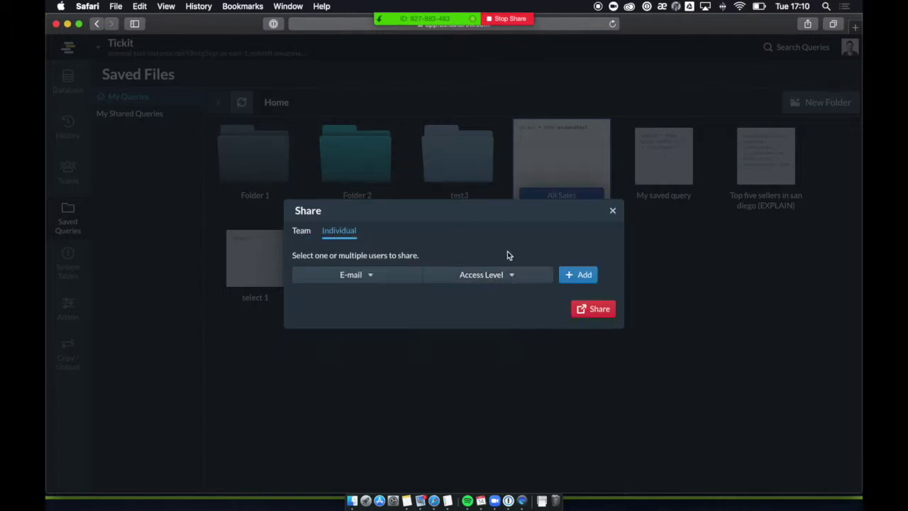
pyautogui.click(611, 212)
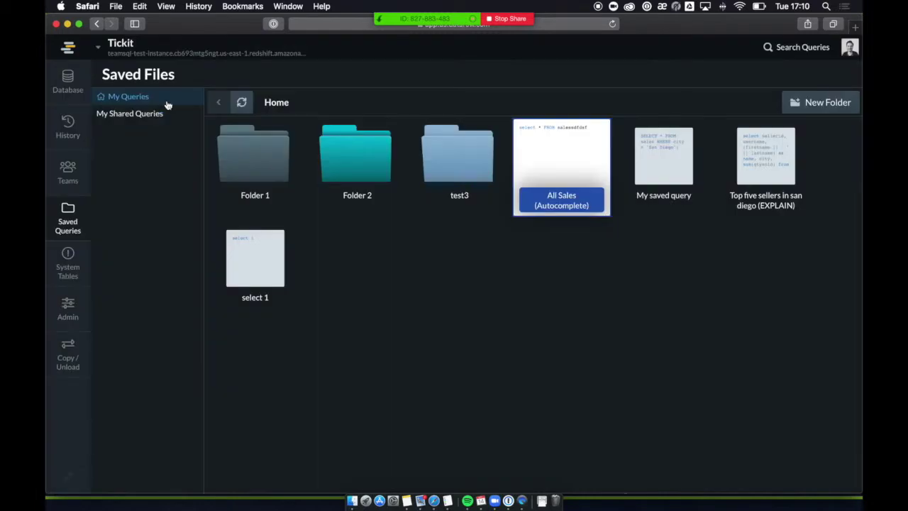
pyautogui.click(67, 259)
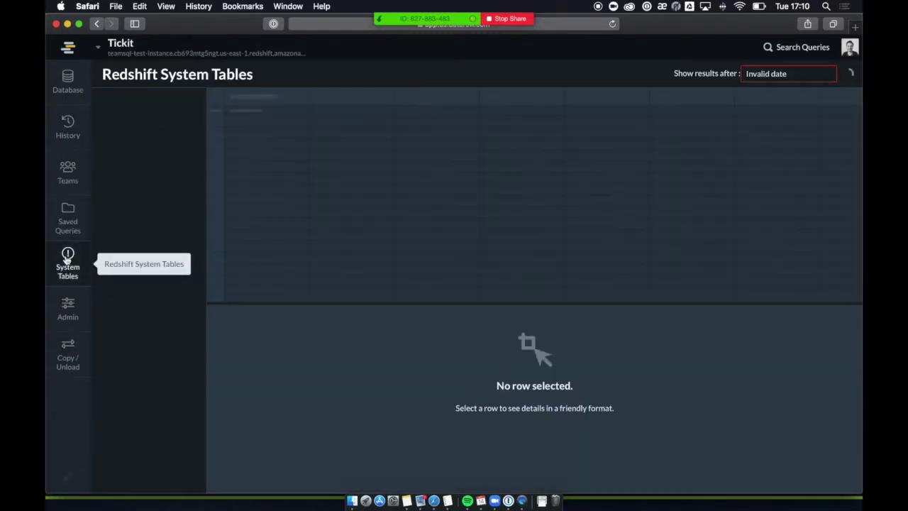
# - Move between Saved Files, System Tables and the query editor, ending on Redshift System Tables
pyautogui.click(69, 238)
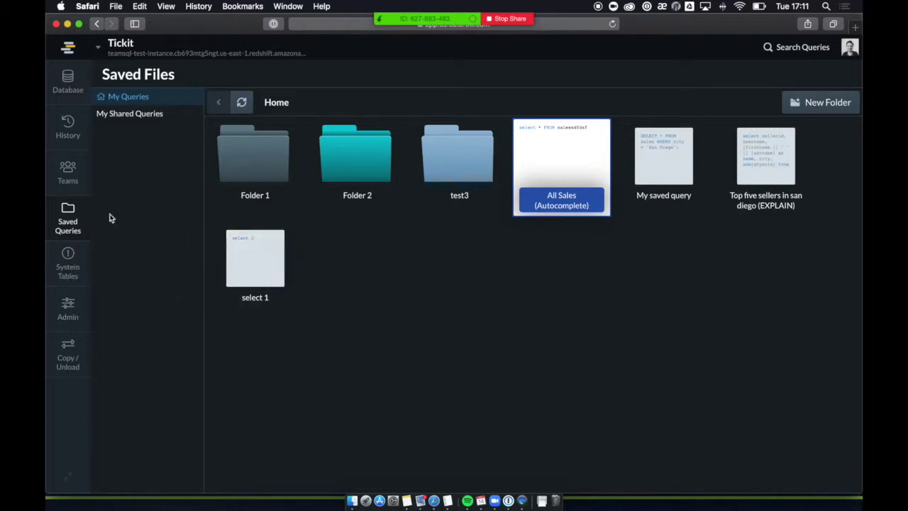
pyautogui.click(71, 271)
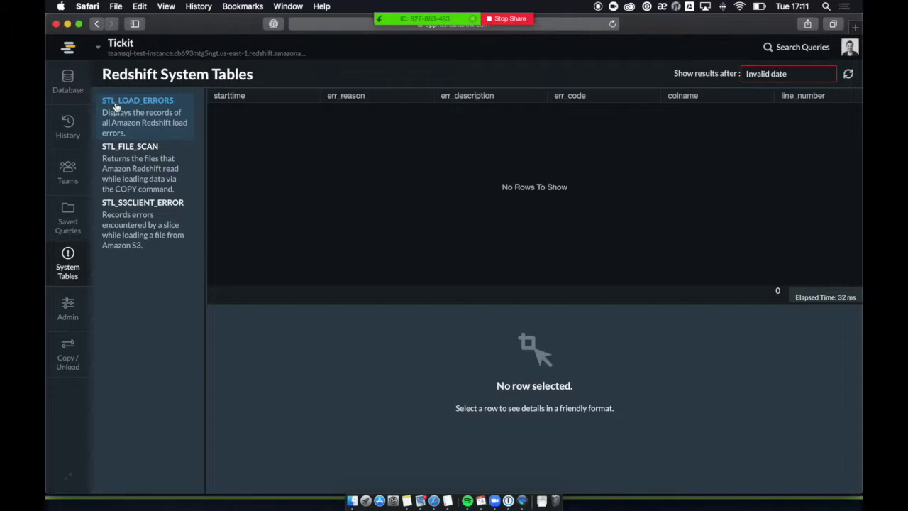
pyautogui.click(68, 82)
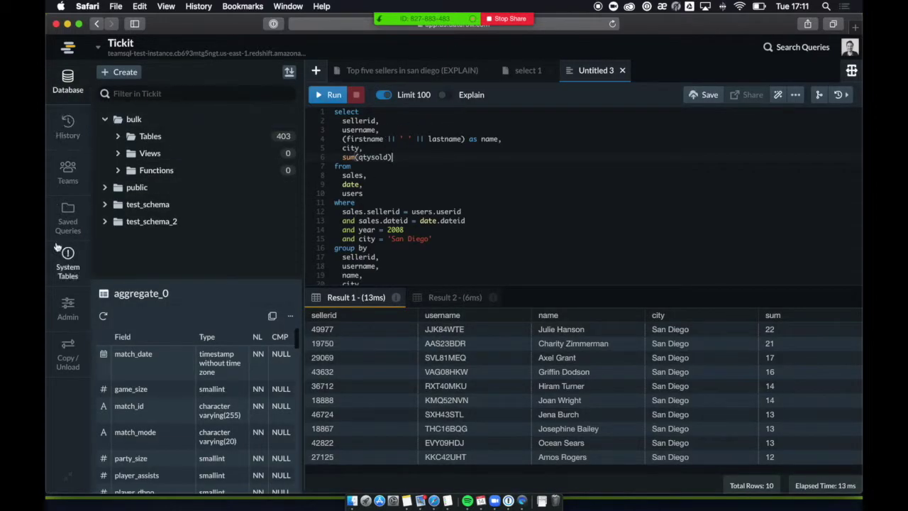
pyautogui.click(68, 268)
# - Read the first STL_LOAD_ERRORS record's full details, then return to the San Diego query results
pyautogui.click(140, 112)
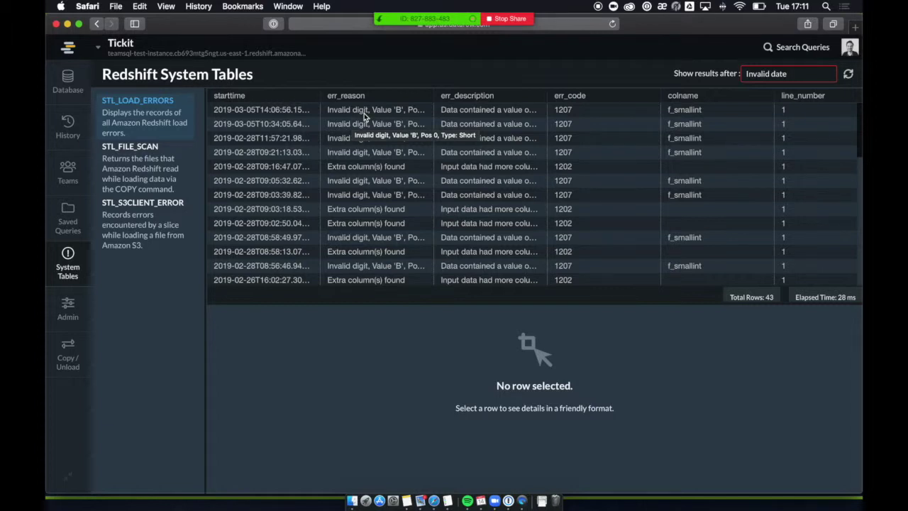
pyautogui.click(364, 114)
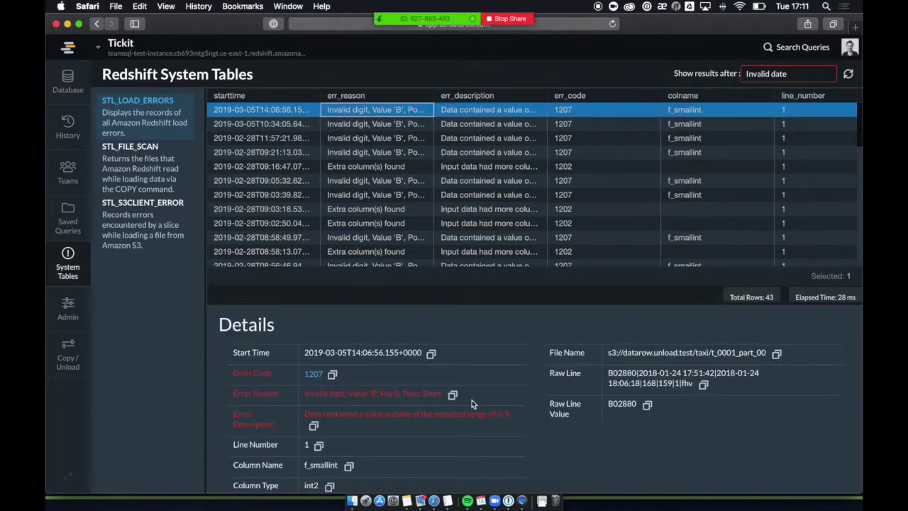
pyautogui.scroll(-1, 472, 401)
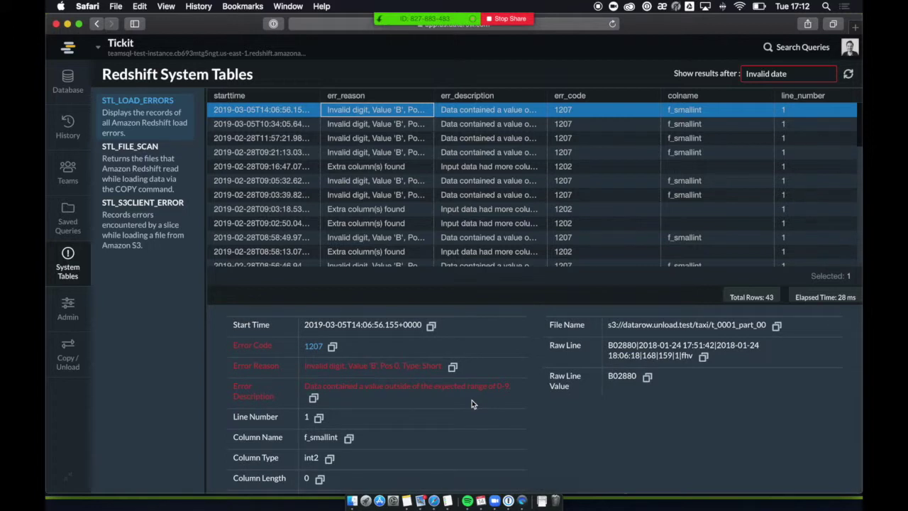
pyautogui.scroll(2, 472, 402)
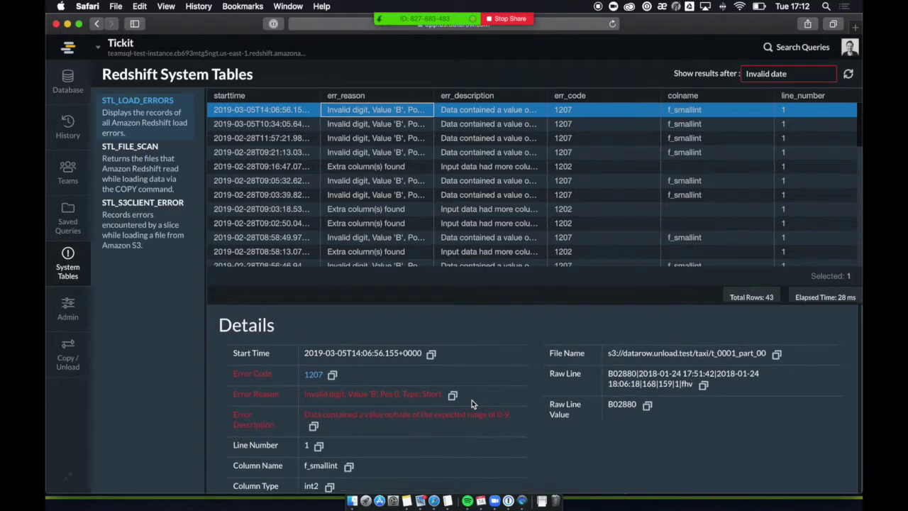
pyautogui.scroll(-2, 471, 403)
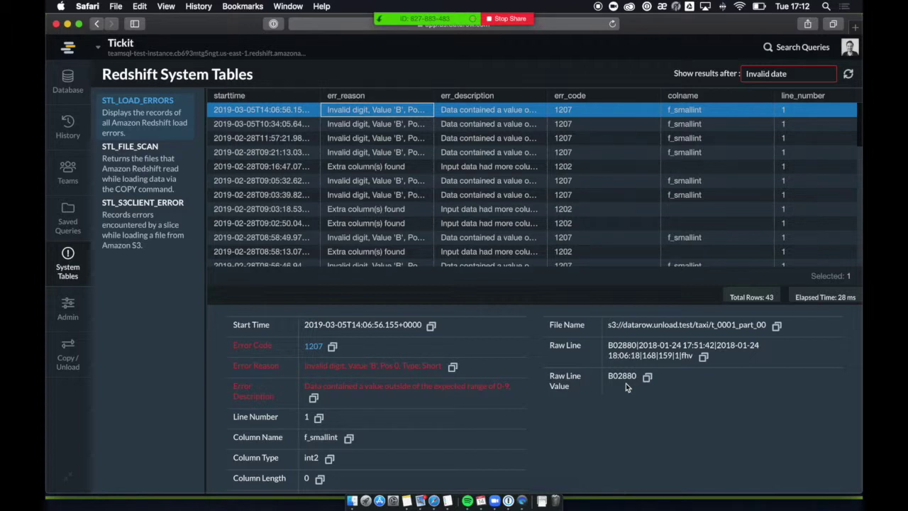
pyautogui.scroll(2, 497, 373)
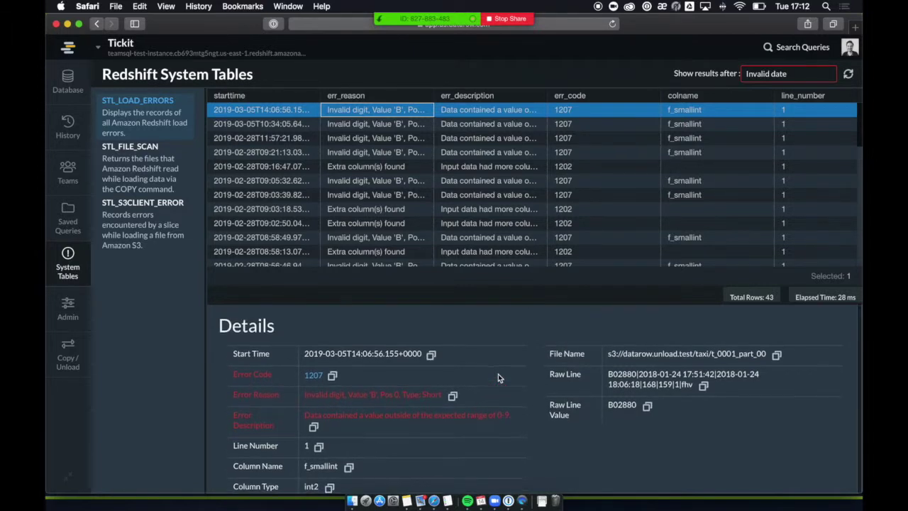
pyautogui.moveTo(227, 326); pyautogui.dragTo(525, 443)
pyautogui.click(559, 442)
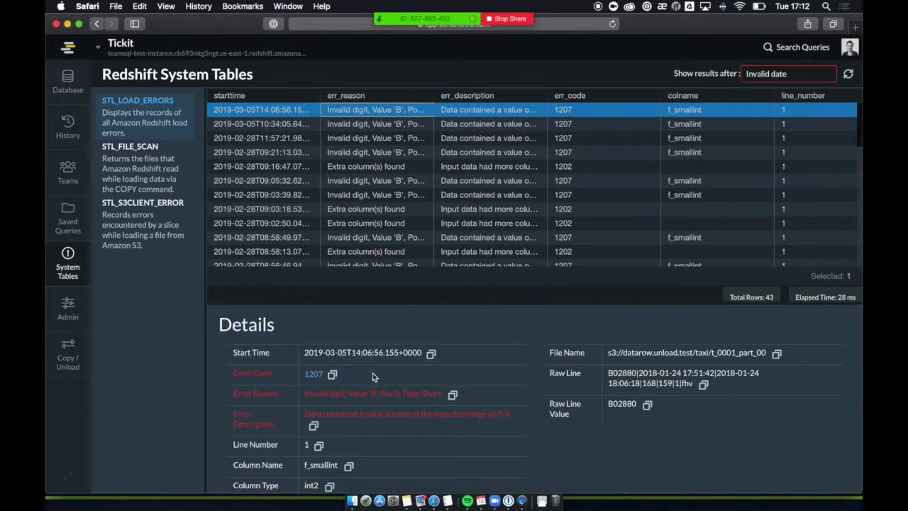
pyautogui.click(68, 81)
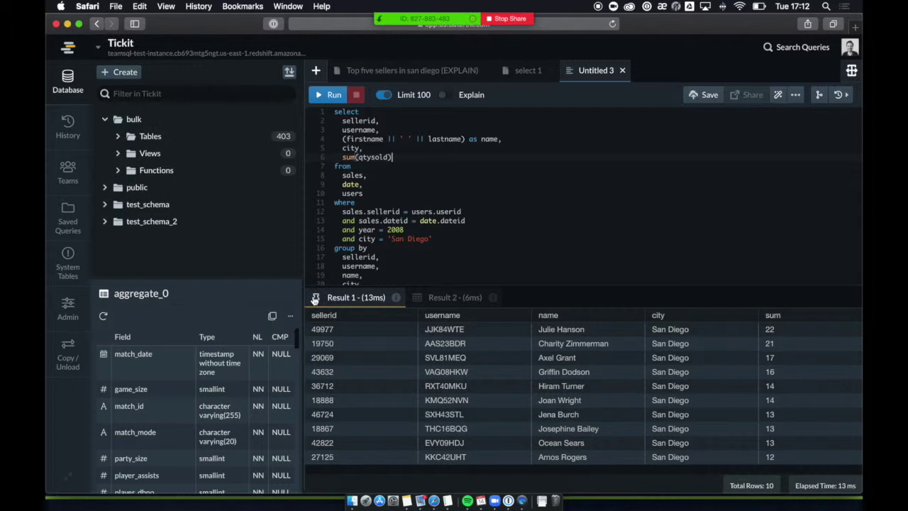
# - Select cells in the San Diego result grid, then move between query editor and System Tables
pyautogui.moveTo(348, 342); pyautogui.dragTo(543, 408)
pyautogui.click(542, 408)
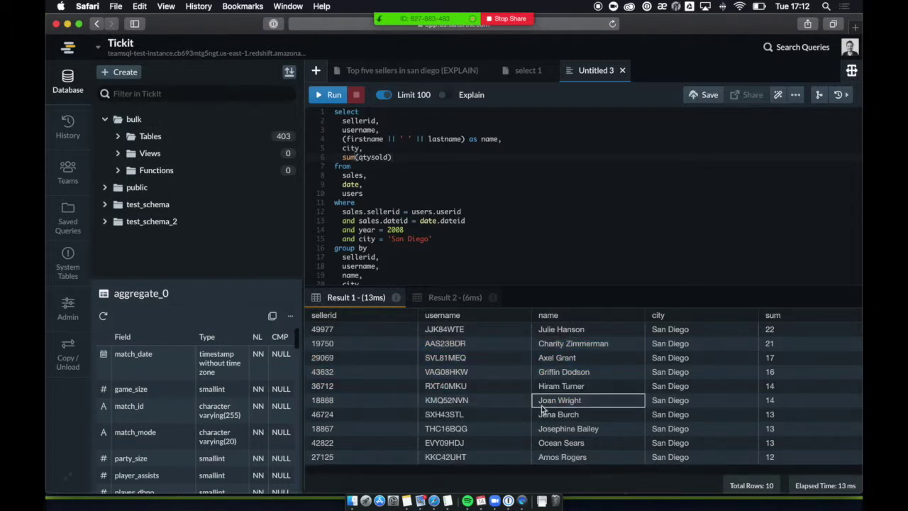
pyautogui.click(76, 264)
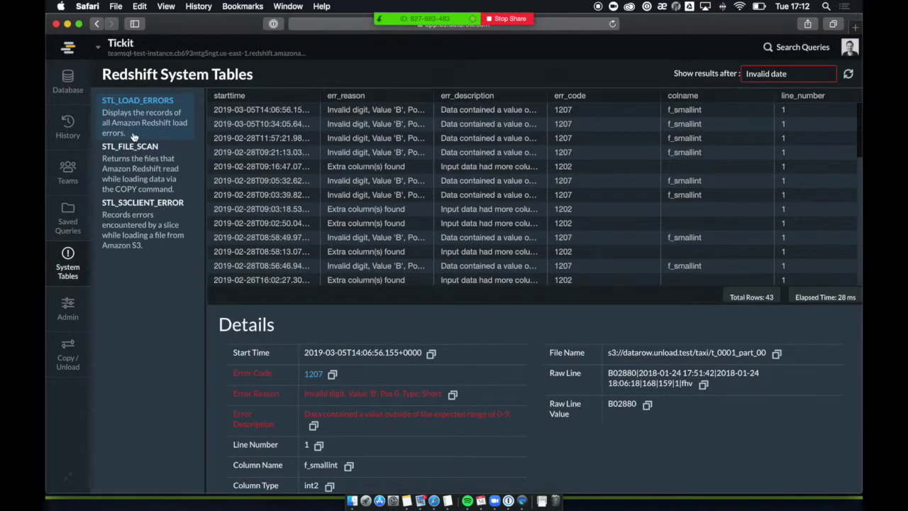
pyautogui.click(68, 81)
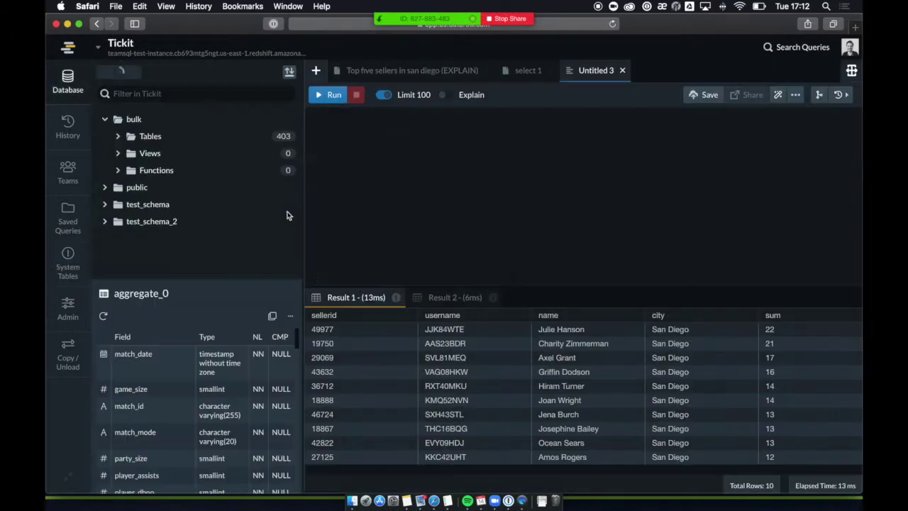
pyautogui.click(77, 256)
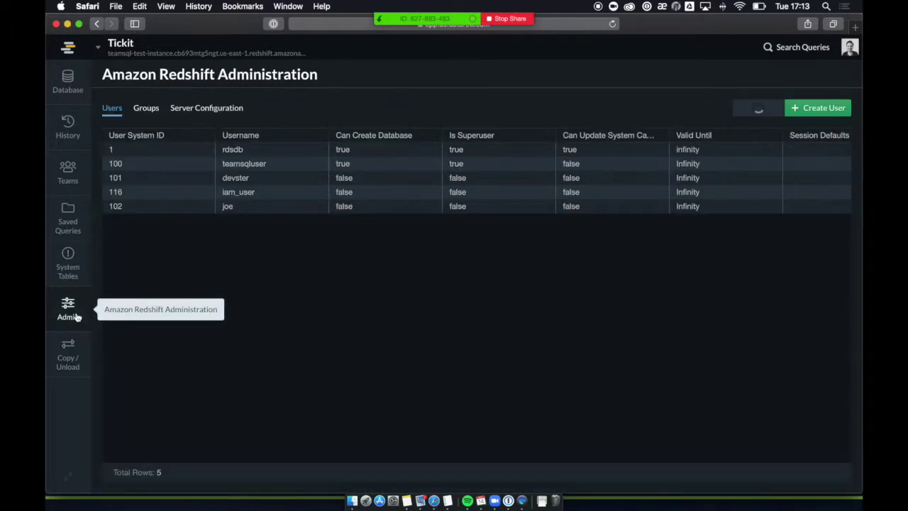
# - In Redshift Administration, review Server Configuration and the Groups list, including team_datarow's two members
pyautogui.click(69, 308)
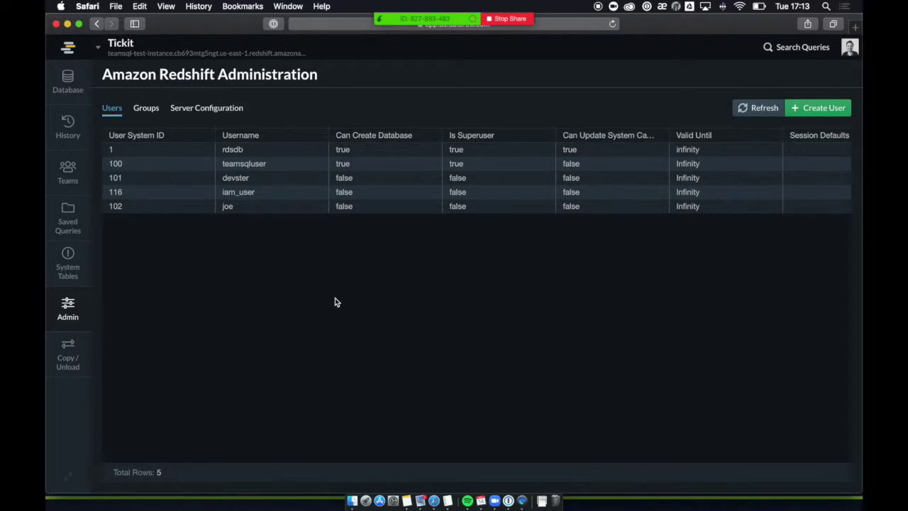
pyautogui.click(210, 110)
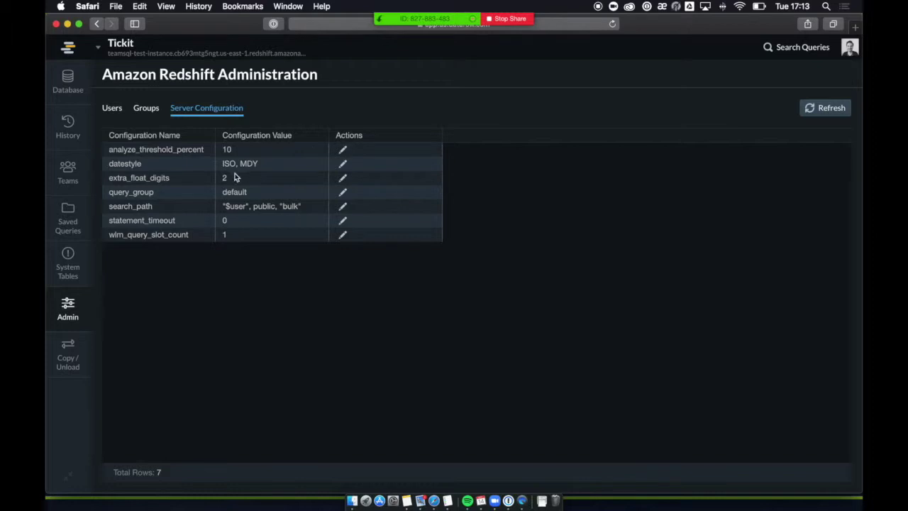
pyautogui.click(146, 108)
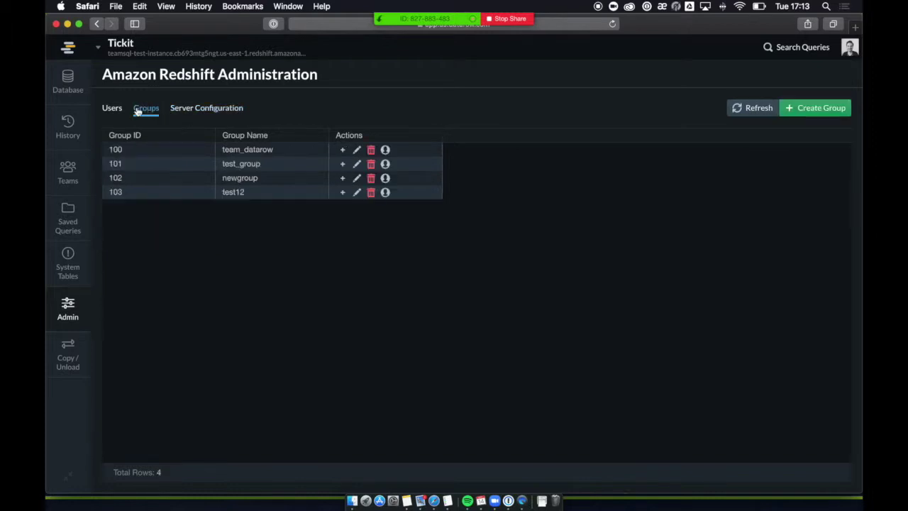
pyautogui.click(148, 150)
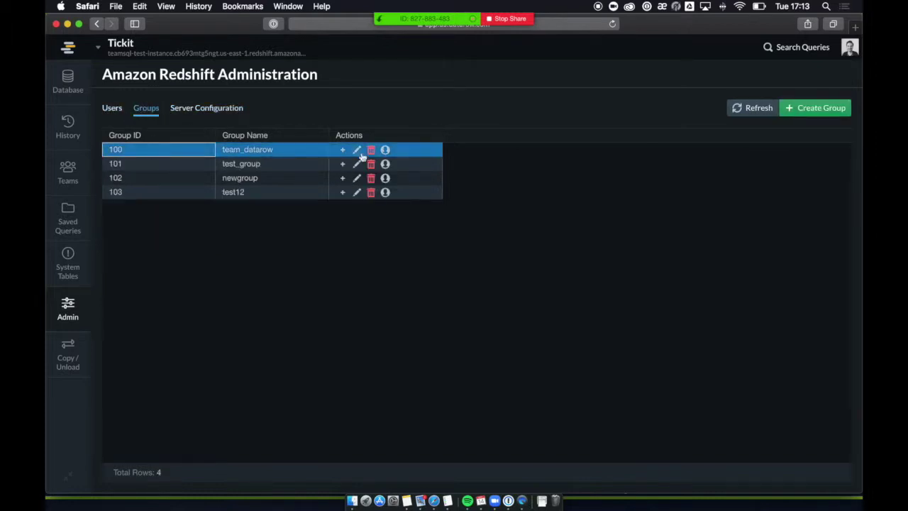
pyautogui.click(385, 149)
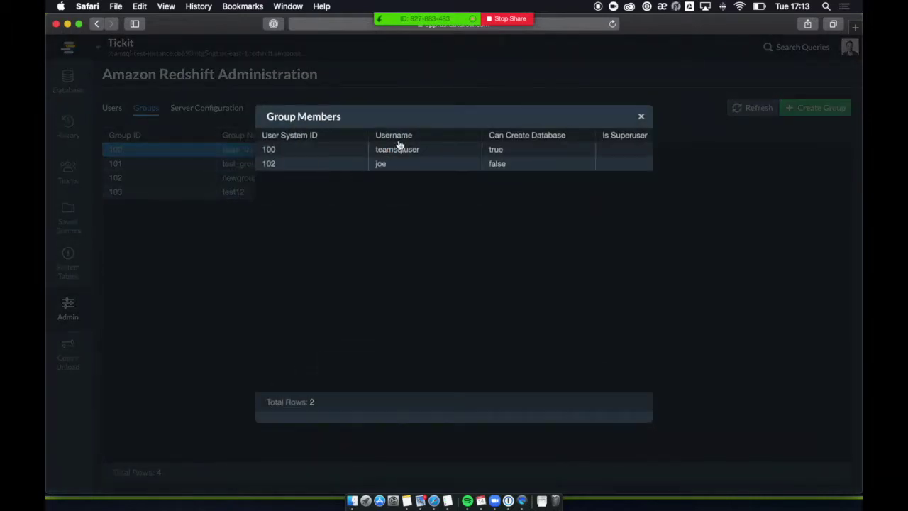
pyautogui.click(642, 118)
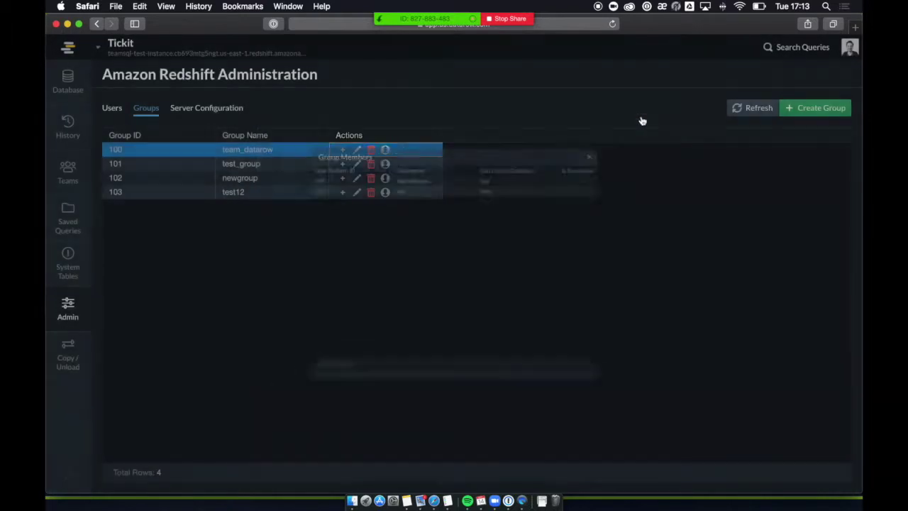
# - Return to the Users list and open then cancel the Create New User form
pyautogui.click(109, 109)
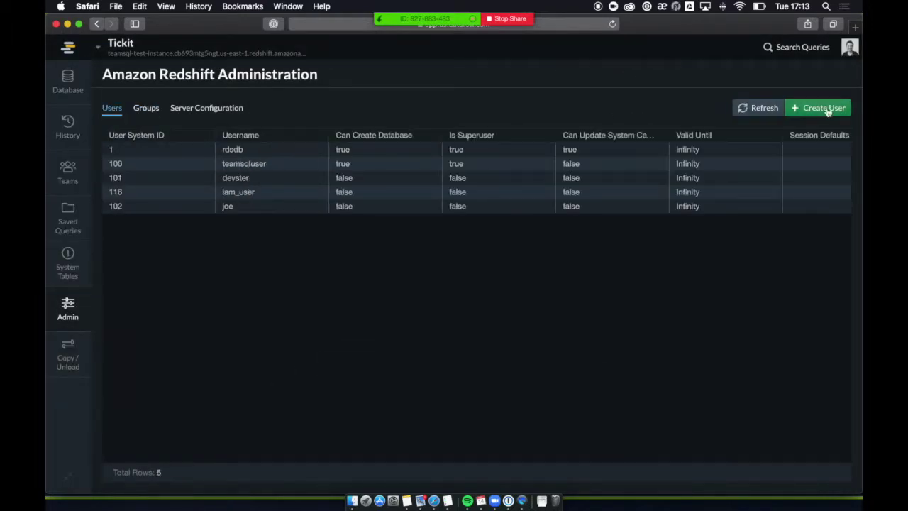
pyautogui.click(834, 108)
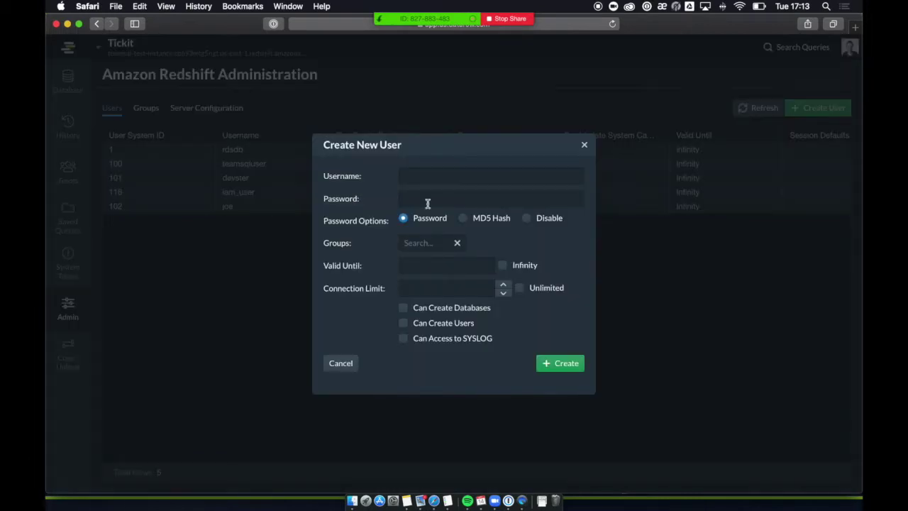
pyautogui.click(453, 172)
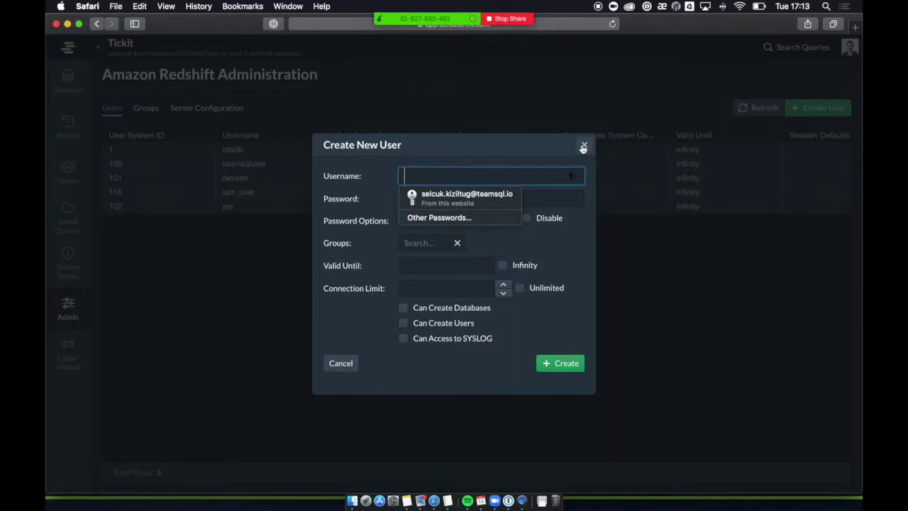
pyautogui.click(583, 147)
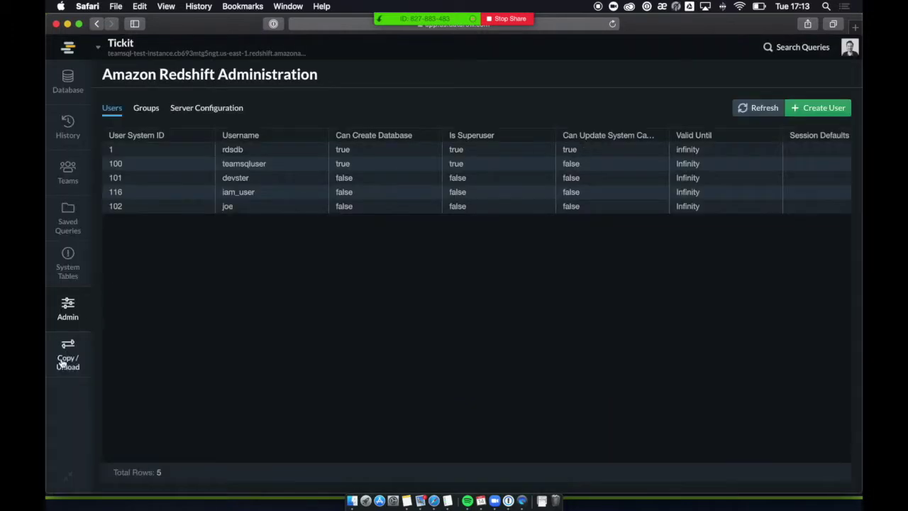
# - Go to Copy / Unload and start a new Copy Data load configuration
pyautogui.click(66, 363)
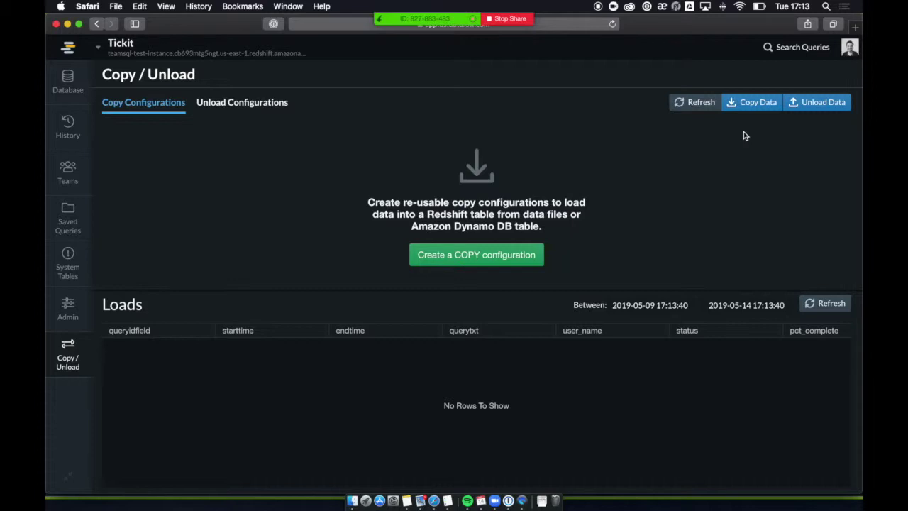
pyautogui.click(768, 103)
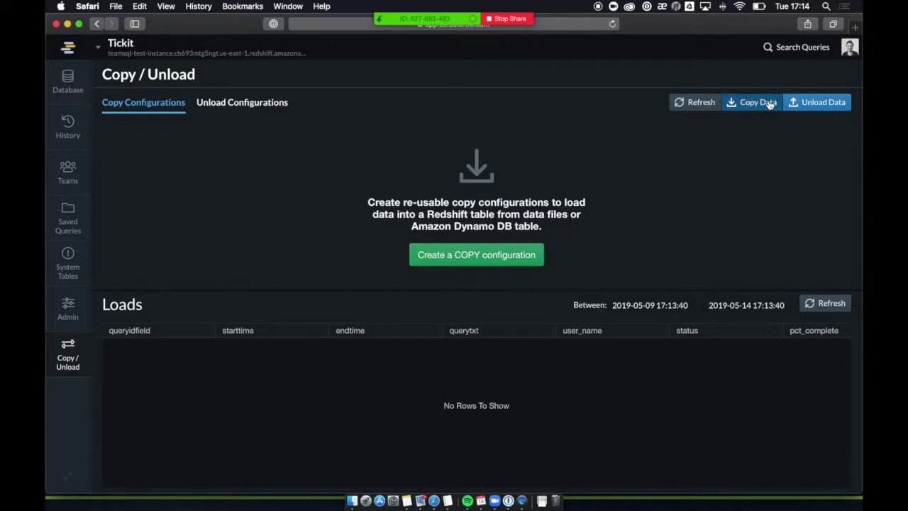
# - Name the configuration example1 with Amazon S3 source URL s3://hbhkjbjh
pyautogui.click(337, 259)
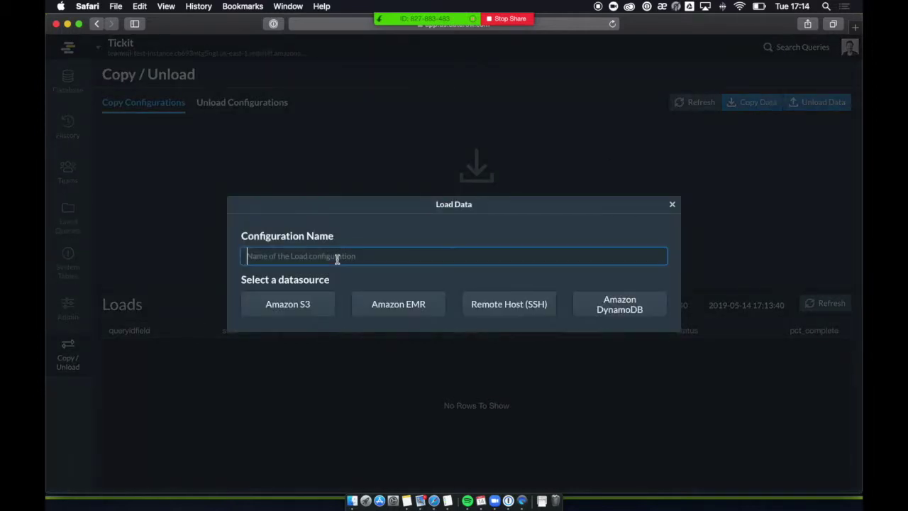
pyautogui.write('exam')
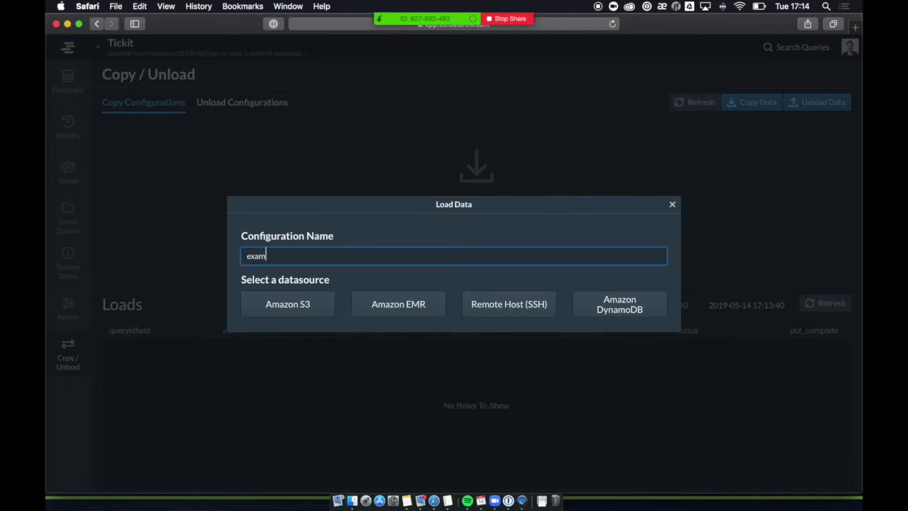
pyautogui.write('ple1')
pyautogui.click(293, 304)
pyautogui.click(306, 280)
pyautogui.write('s3')
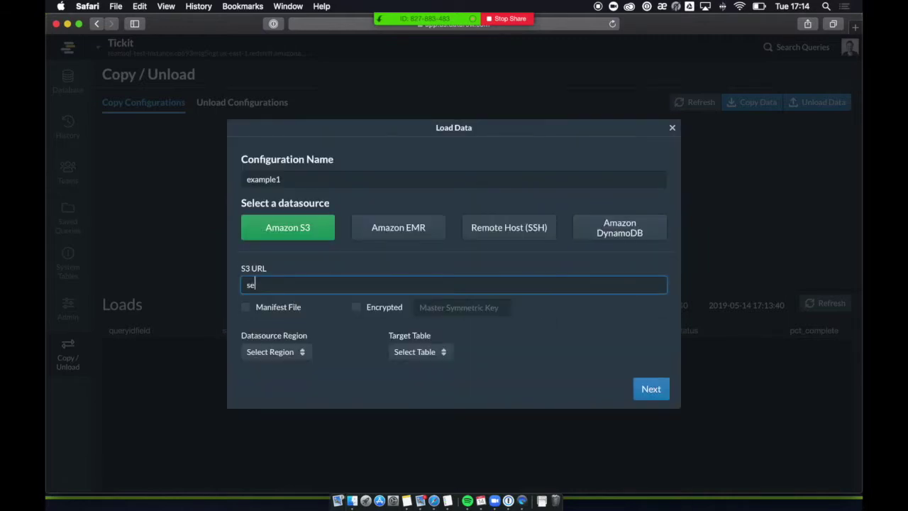
pyautogui.press('BackSpace')
pyautogui.write('3://hbhkjbjh')
# - Leave the region unset, choose target table bulk.aggregate_0, and continue to file type
pyautogui.click(292, 352)
pyautogui.scroll(-5, 322, 243)
pyautogui.scroll(5, 323, 244)
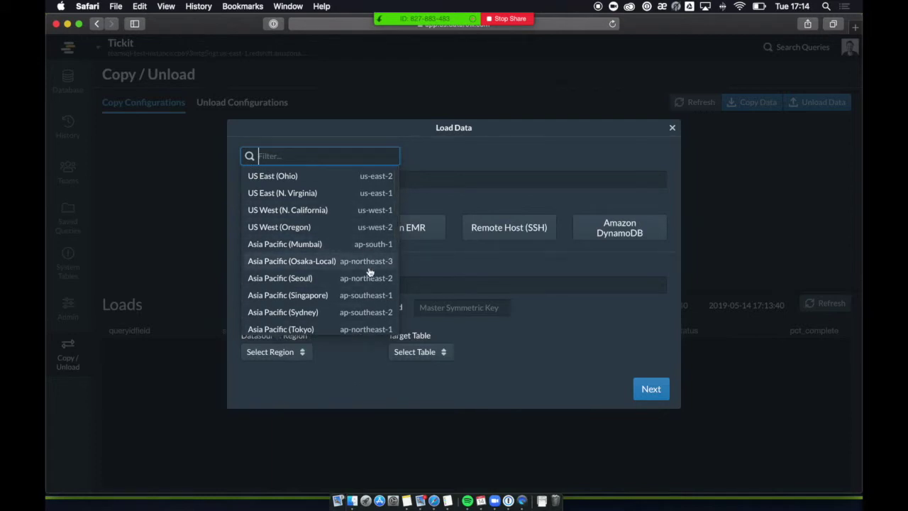
pyautogui.click(378, 381)
pyautogui.click(425, 351)
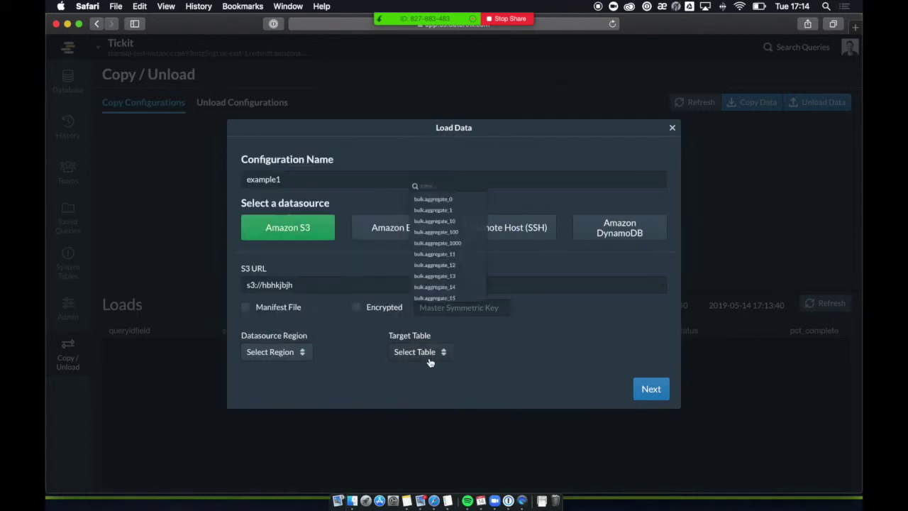
pyautogui.click(436, 176)
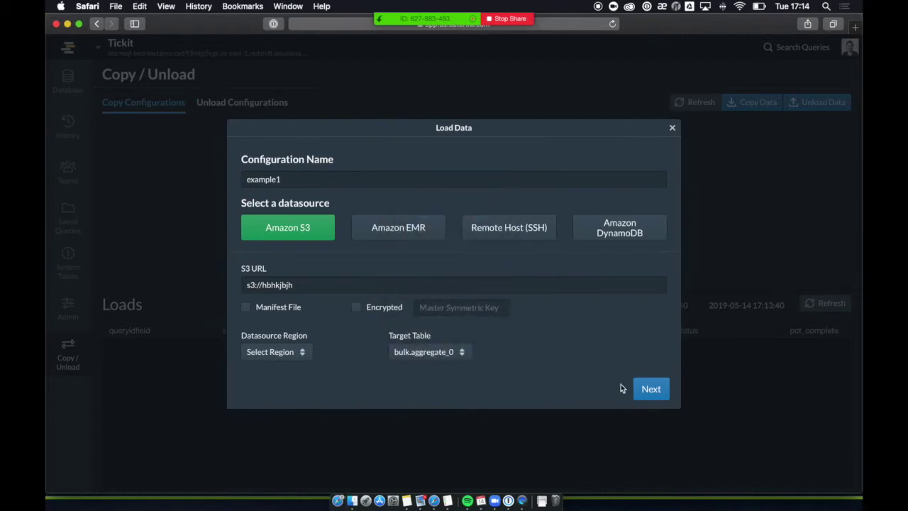
pyautogui.click(644, 390)
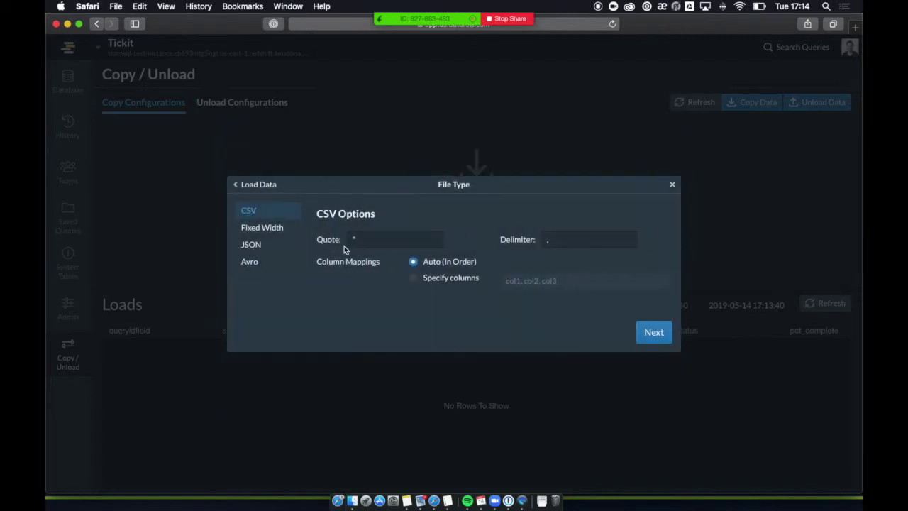
# - Compare JSON and Fixed Width file types, keep CSV, and continue to authorization
pyautogui.click(260, 245)
pyautogui.click(271, 229)
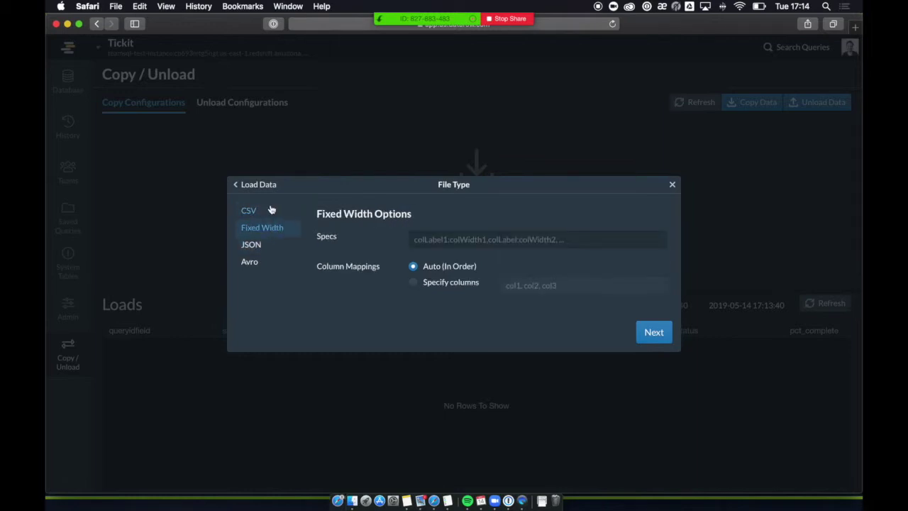
pyautogui.click(271, 210)
pyautogui.click(660, 333)
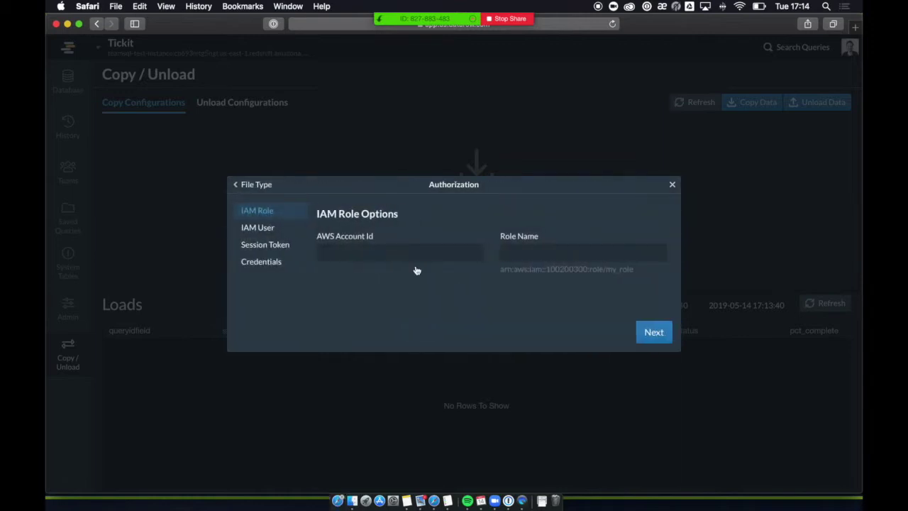
# - Compare IAM User, Session Token and Credentials, keep IAM Role, and continue
pyautogui.click(279, 229)
pyautogui.click(281, 245)
pyautogui.click(282, 262)
pyautogui.click(283, 212)
pyautogui.click(658, 333)
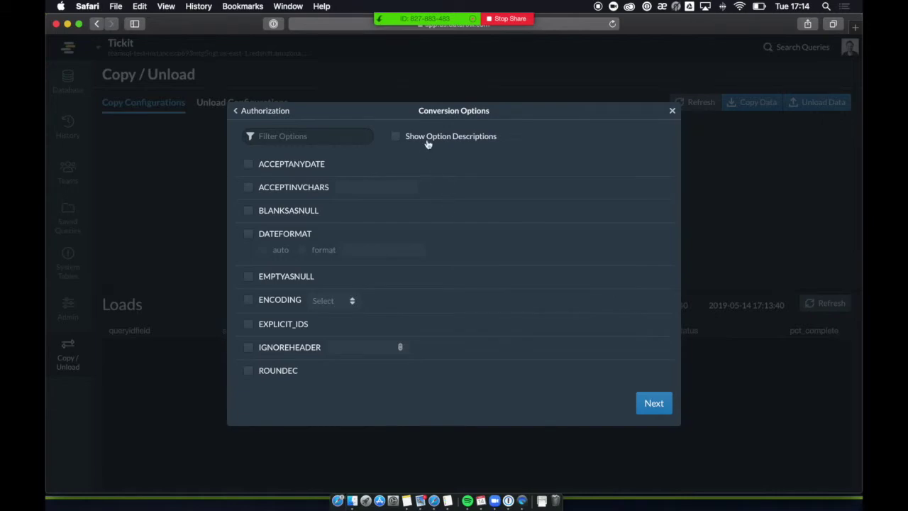
# - Show conversion option descriptions and filter the options by 'al'
pyautogui.click(395, 136)
pyautogui.scroll(-10, 427, 273)
pyautogui.scroll(-2, 426, 272)
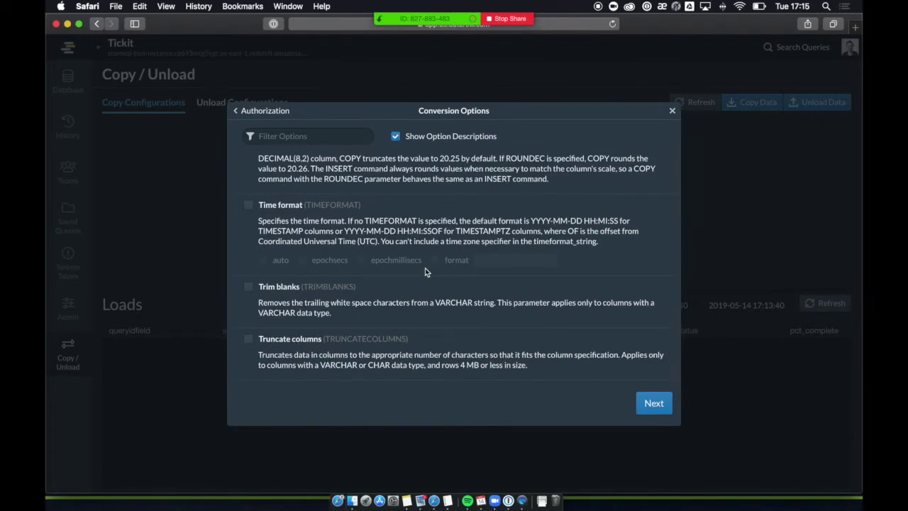
pyautogui.scroll(12, 425, 267)
pyautogui.click(280, 135)
pyautogui.write('all')
pyautogui.press('BackSpace')
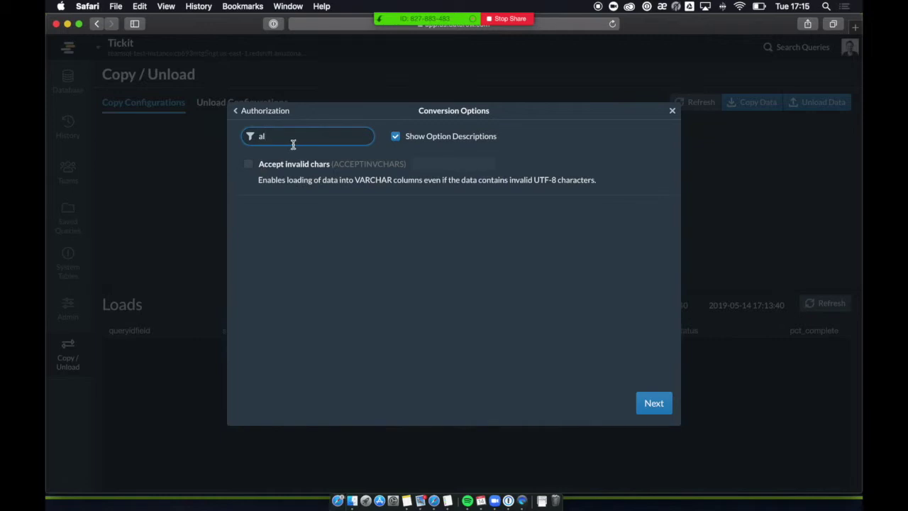
# - Try Accept invalid chars, leave it disabled with filter cleared, and advance to Load Options
pyautogui.click(250, 164)
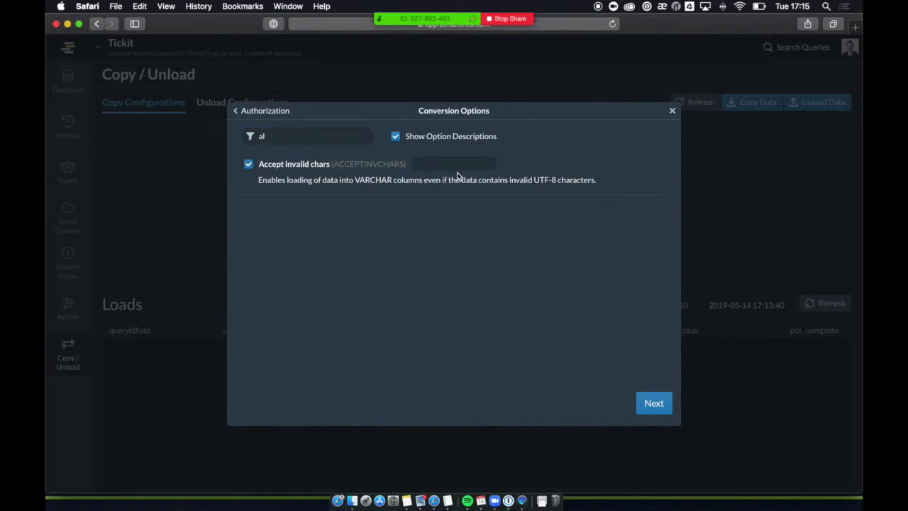
pyautogui.click(444, 162)
pyautogui.click(283, 136)
pyautogui.press('BackSpace')
pyautogui.press('BackSpace')
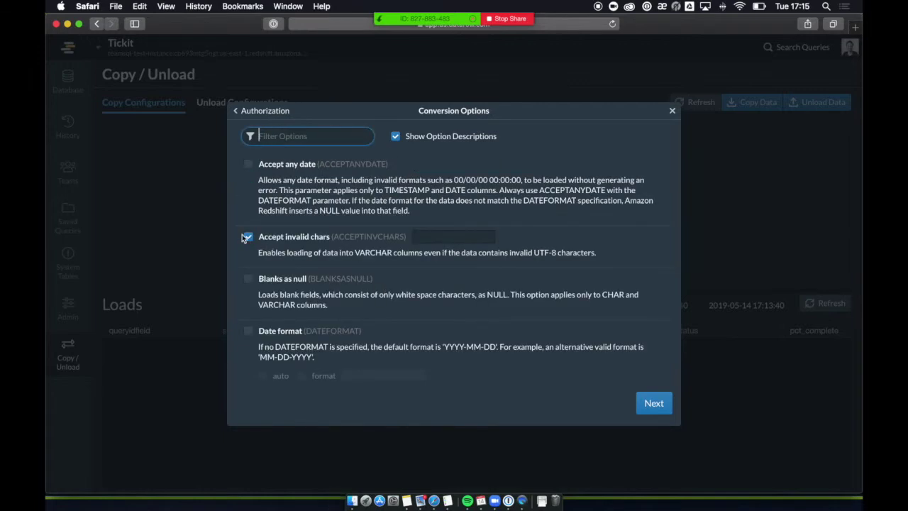
pyautogui.click(247, 239)
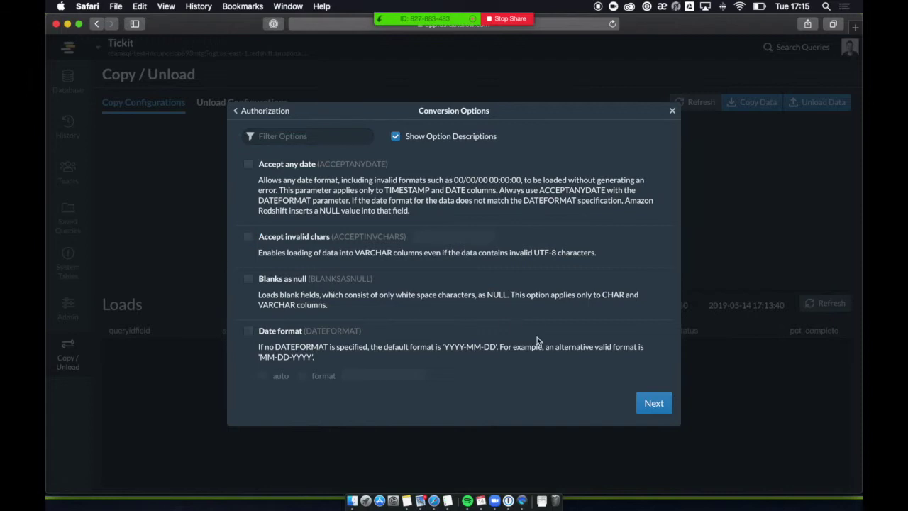
pyautogui.click(648, 405)
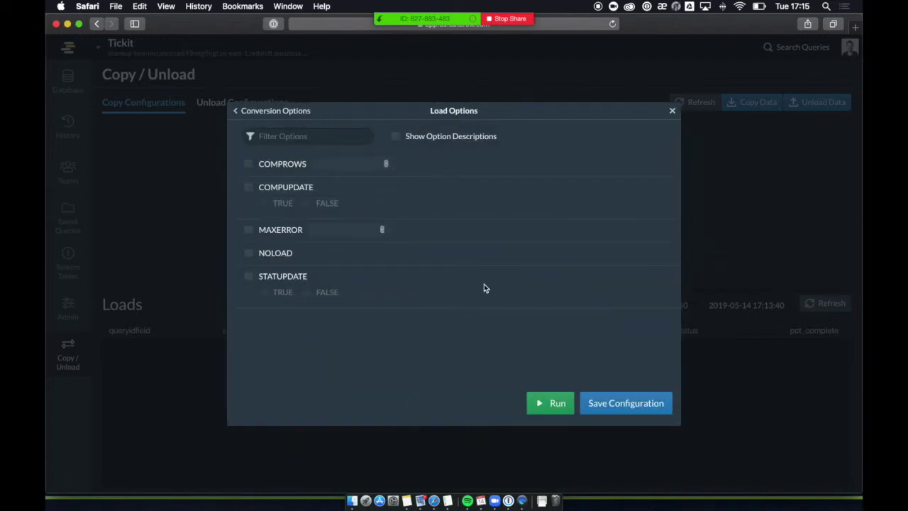
# - Enable NOLOAD, save the example1 copy configuration, and bring up the Unload Data dialog
pyautogui.click(248, 253)
pyautogui.click(616, 404)
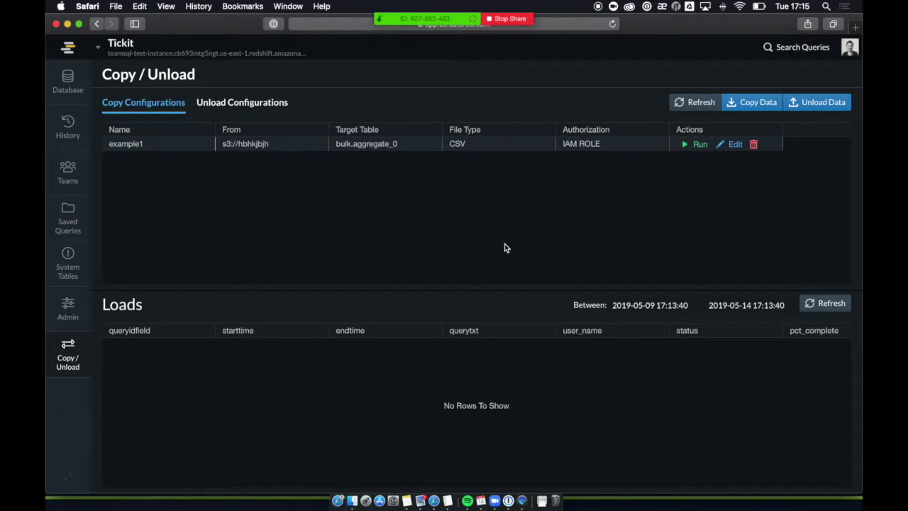
pyautogui.click(817, 107)
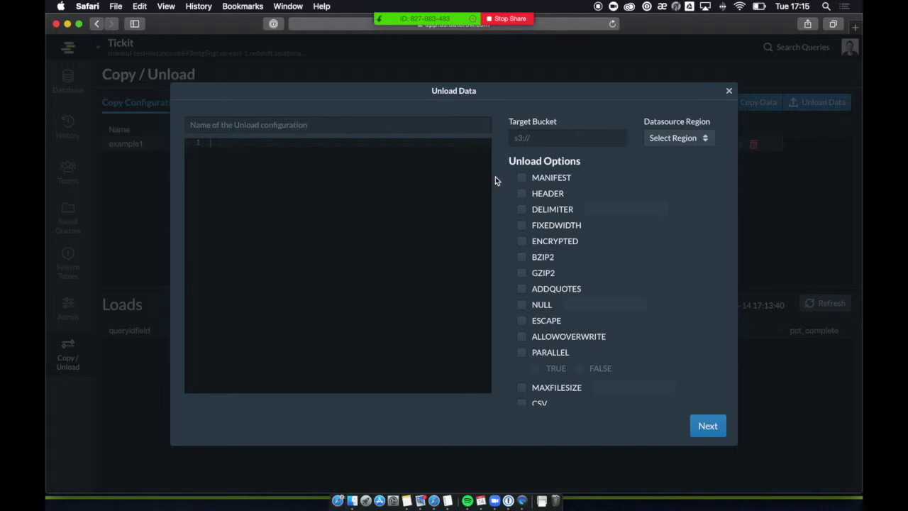
# - Close the Unload Data dialog unused, returning to the example1 (CSV, IAM ROLE) listing
pyautogui.click(728, 94)
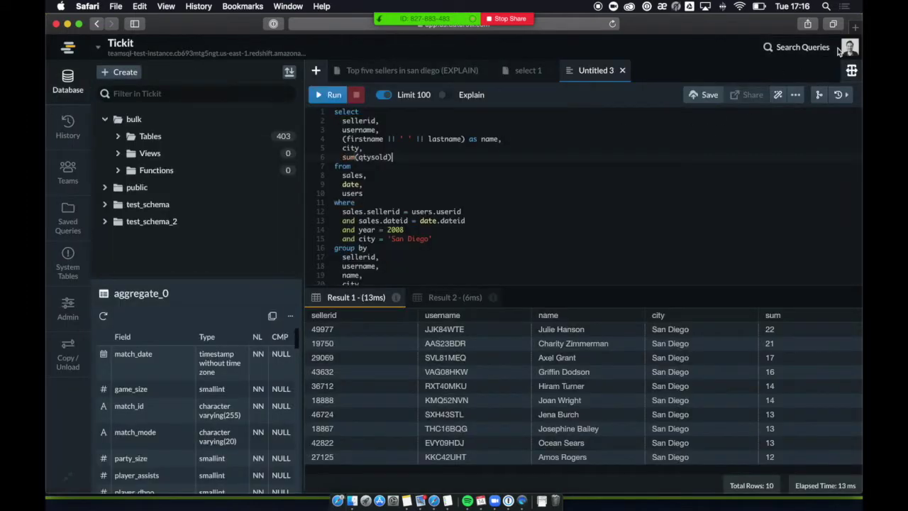
# - Open account Settings from the avatar menu and view the Organization Users list
pyautogui.click(846, 49)
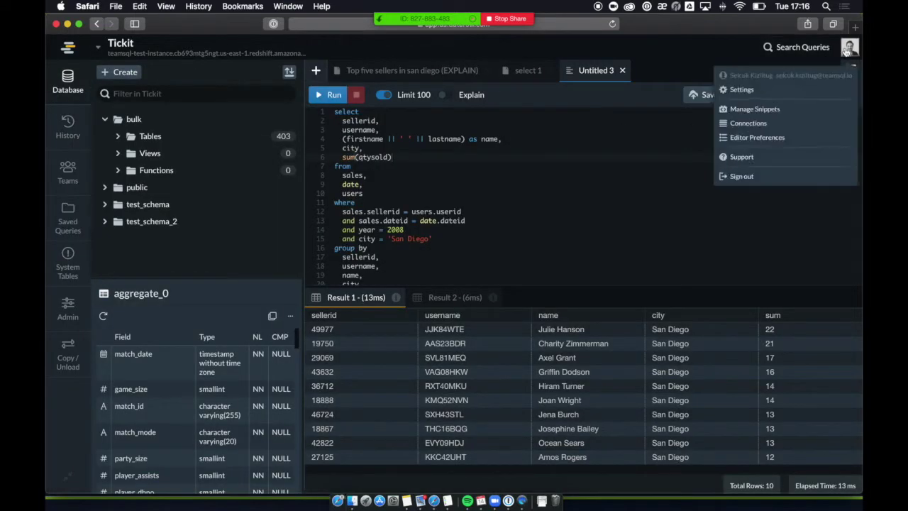
pyautogui.click(747, 95)
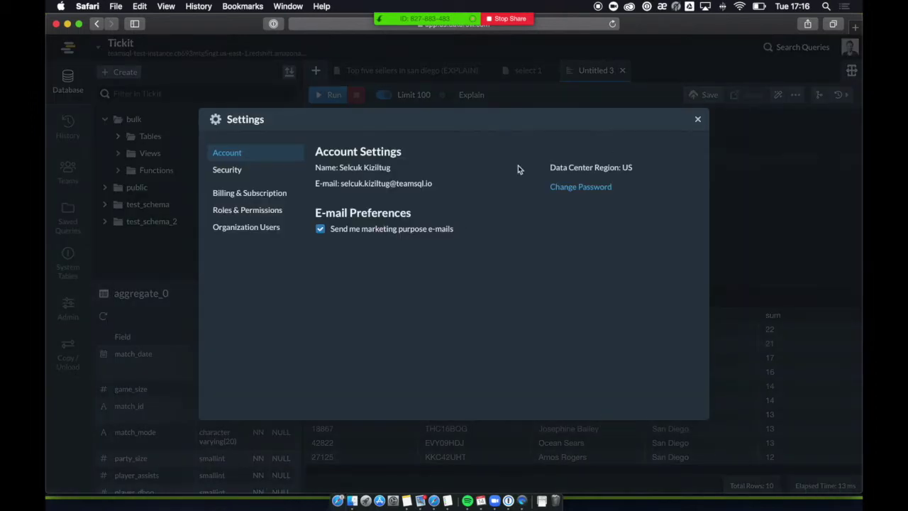
pyautogui.click(262, 227)
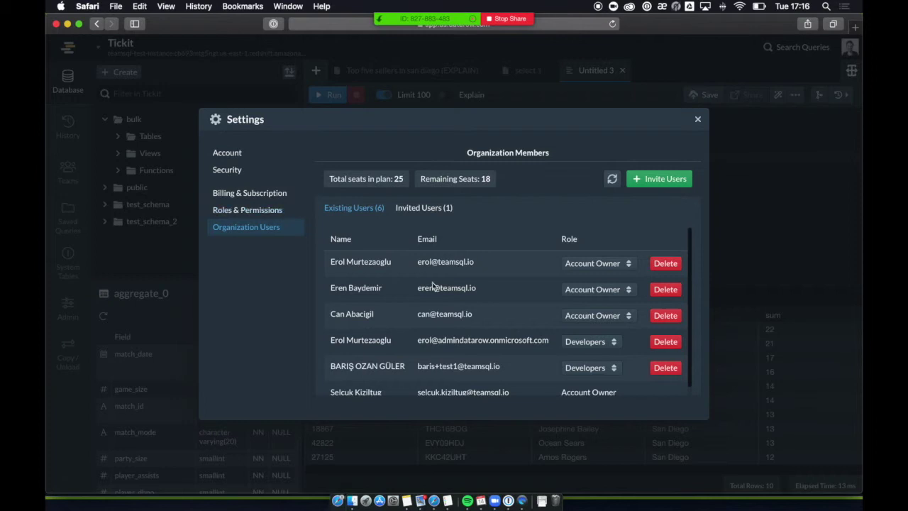
# - Open Edit Permissions for the Default role in Roles & Permissions and review its 20 of 24 granted permissions
pyautogui.click(263, 213)
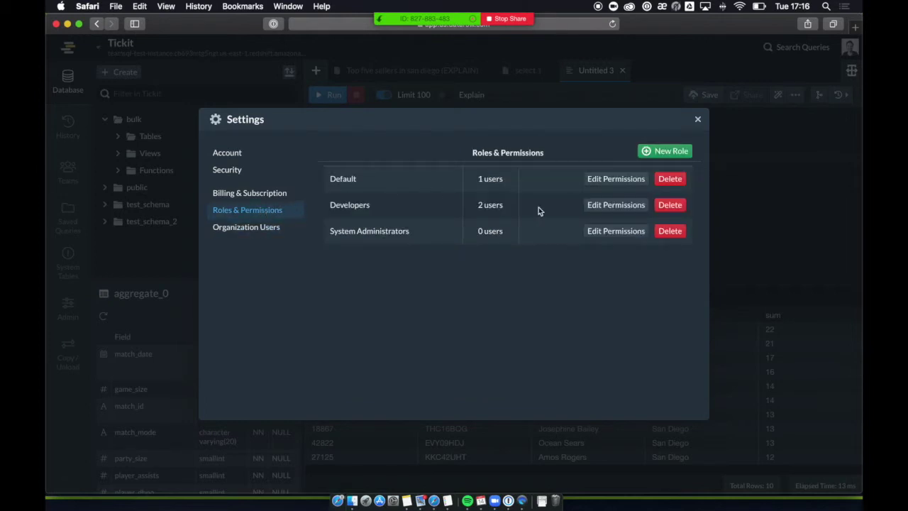
pyautogui.click(598, 179)
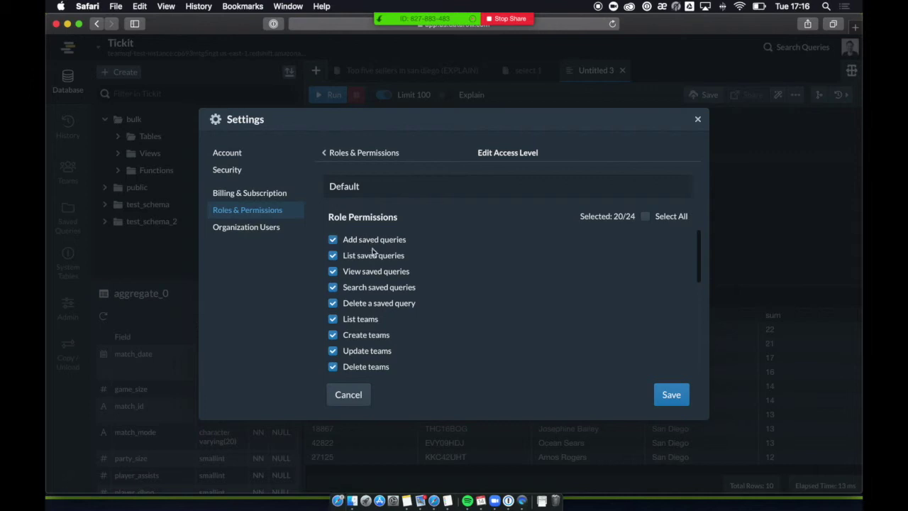
pyautogui.scroll(-3, 372, 273)
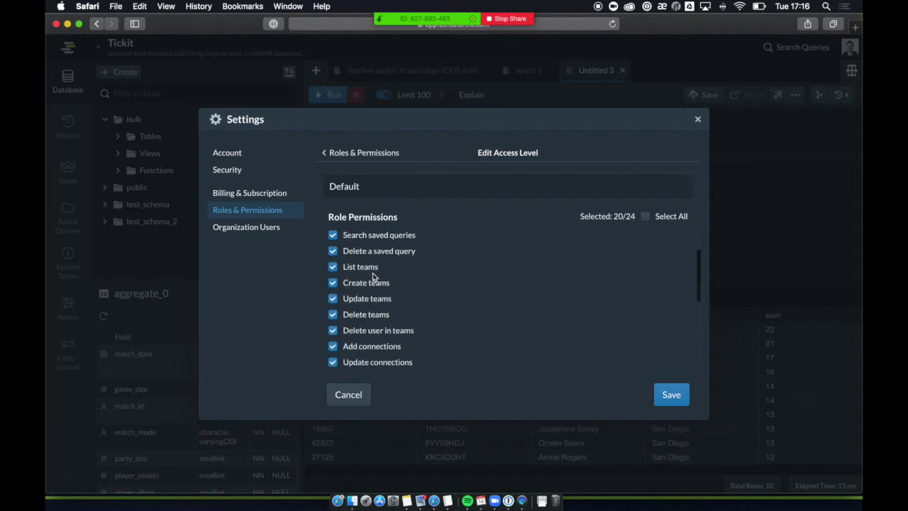
pyautogui.scroll(-6, 387, 301)
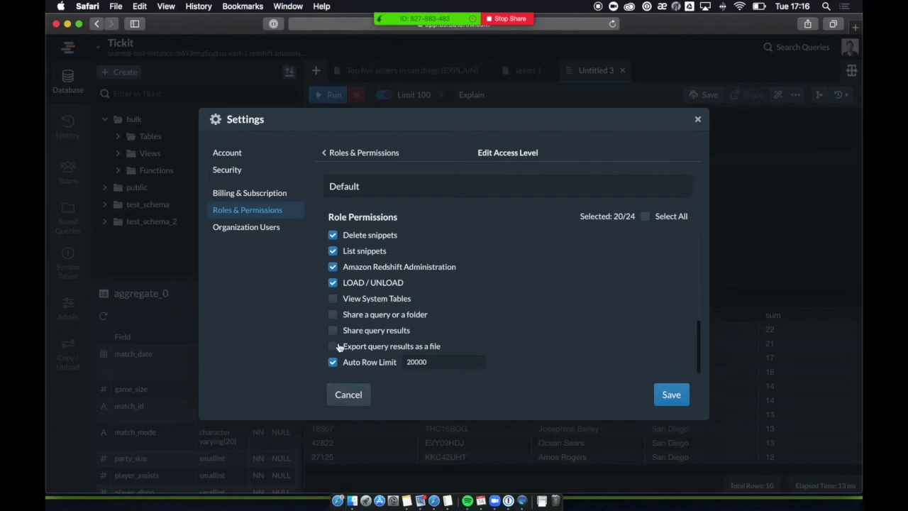
pyautogui.scroll(1, 417, 260)
pyautogui.scroll(10, 417, 260)
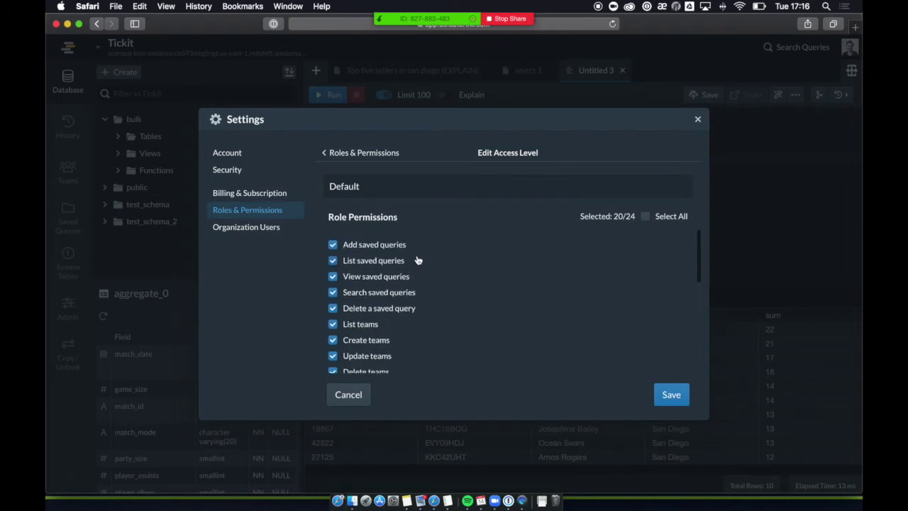